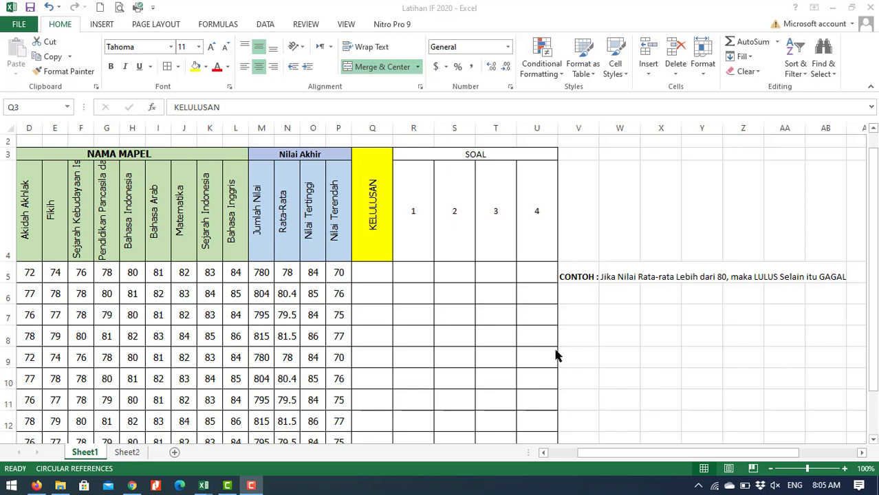
Step: Examine the example rule for the KELULUSAN column written beside row 5 and return to cell Q5
{"action": "left_click", "coordinate": [371, 276]}
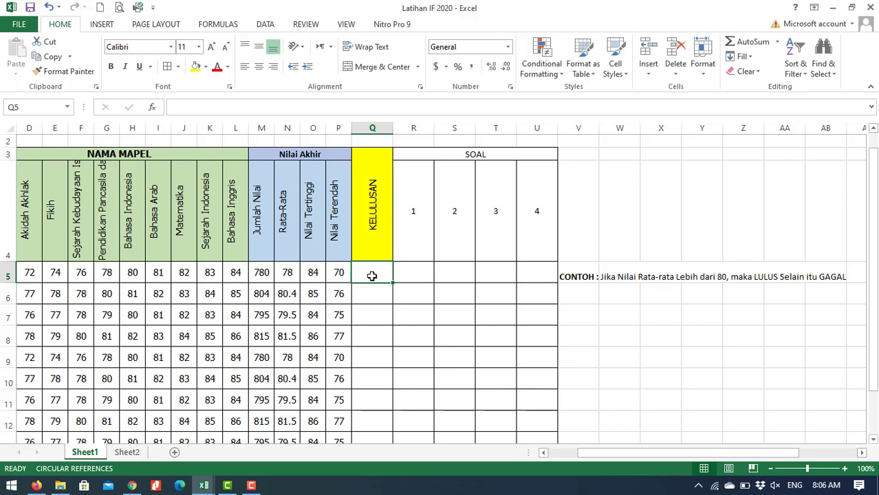
{"action": "key", "text": "Right"}
{"action": "key", "text": "Right"}
{"action": "key", "text": "Right"}
{"action": "key", "text": "Right"}
{"action": "key", "text": "Right"}
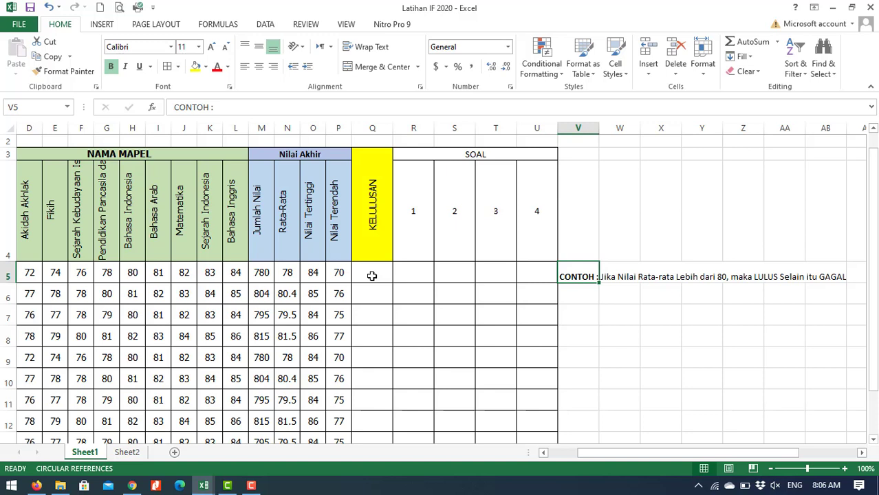
{"action": "key", "text": "Right"}
{"action": "key", "text": "Right"}
{"action": "key", "text": "Right"}
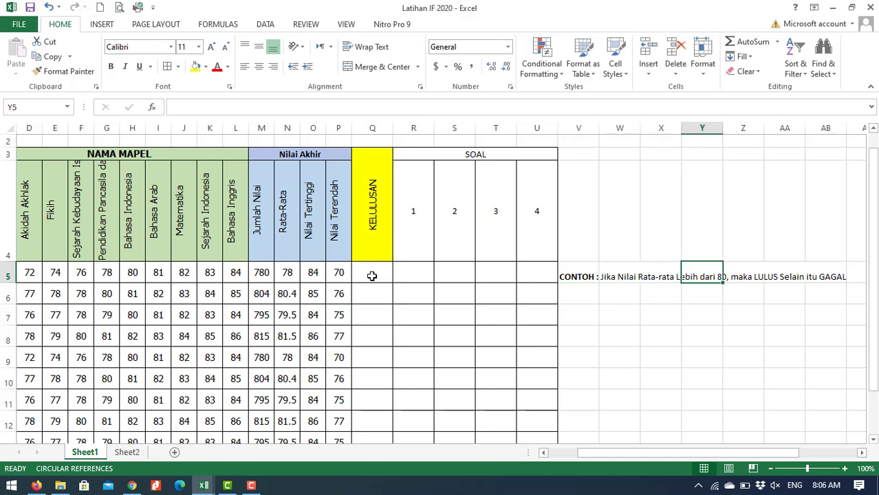
{"action": "key", "text": "Right"}
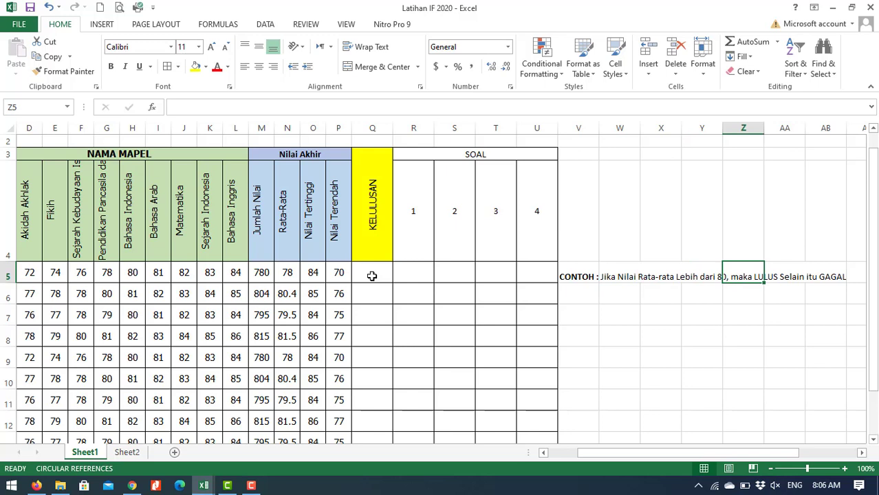
{"action": "key", "text": "Right"}
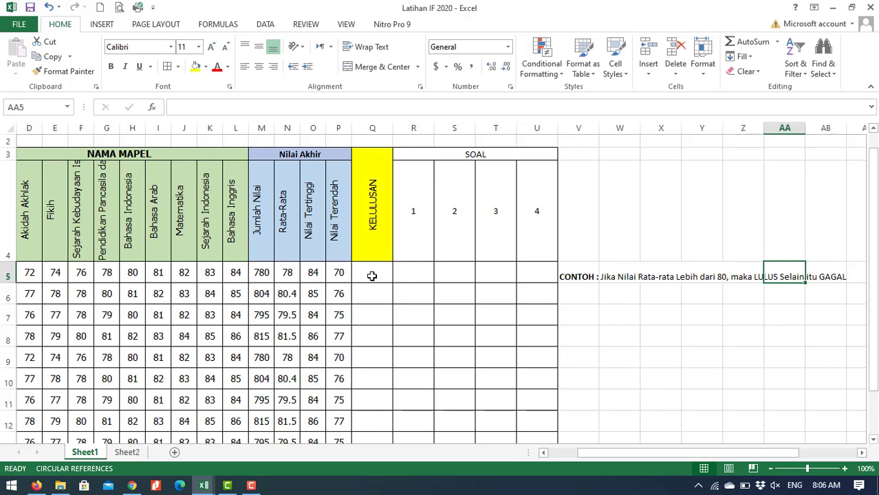
{"action": "key", "text": "Right"}
{"action": "key", "text": "Left"}
{"action": "key", "text": "Left"}
{"action": "key", "text": "Left"}
{"action": "key", "text": "Left"}
{"action": "key", "text": "Left"}
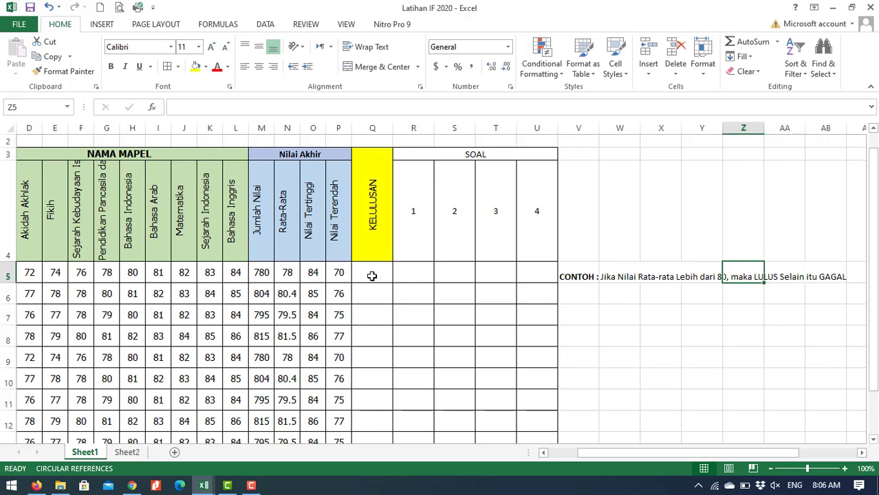
{"action": "key", "text": "Left"}
{"action": "key", "text": "Left"}
{"action": "key", "text": "Left"}
{"action": "key", "text": "Left"}
{"action": "key", "text": "Left"}
{"action": "key", "text": "Left"}
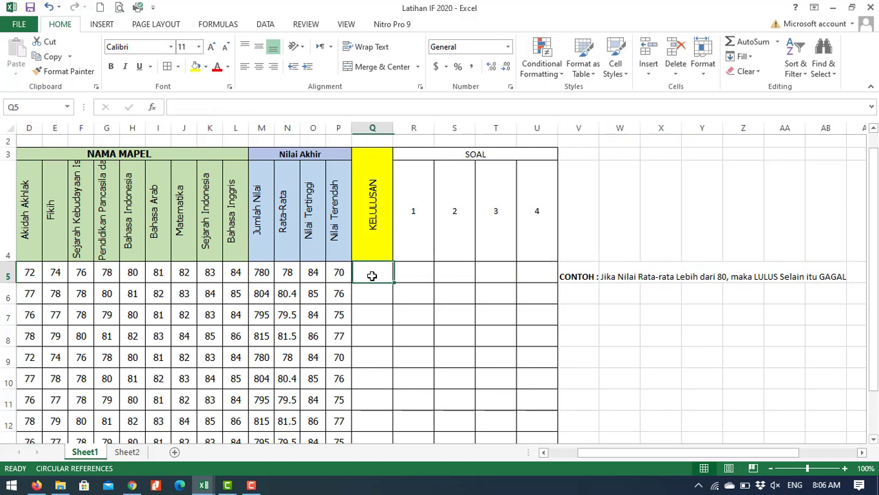
Step: Begin an IF formula in Q5 that tests whether the Rata-Rata value in N5 is greater than 80
{"action": "type", "text": "="}
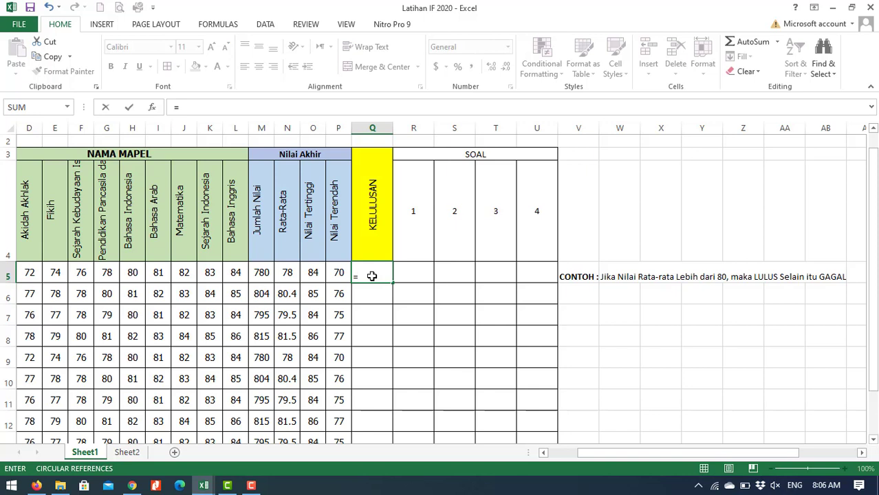
{"action": "type", "text": "I"}
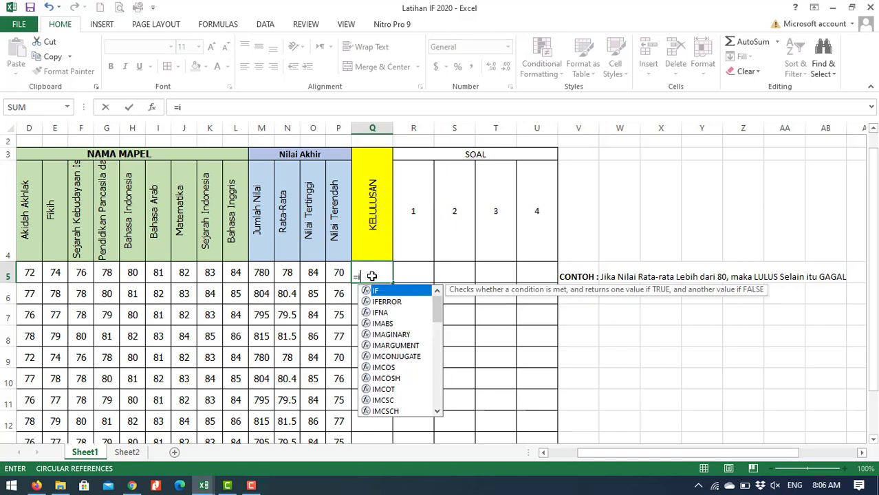
{"action": "key", "text": "BackSpace"}
{"action": "type", "text": "IF"}
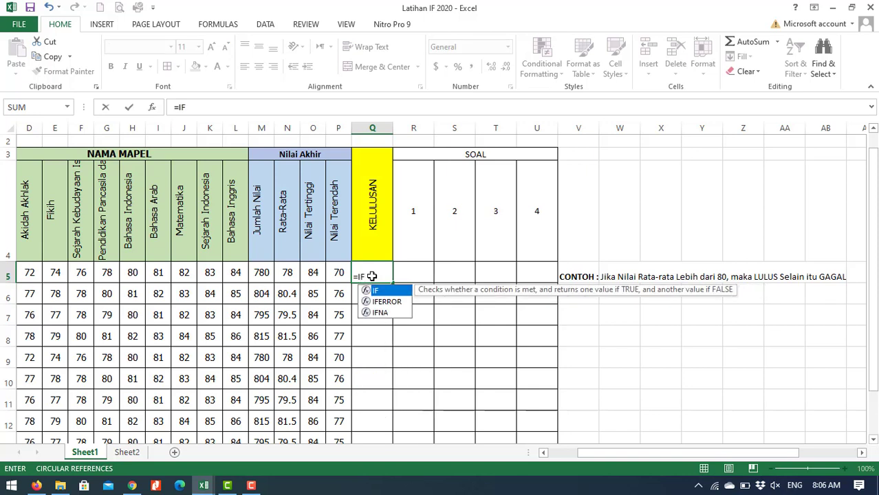
{"action": "type", "text": "("}
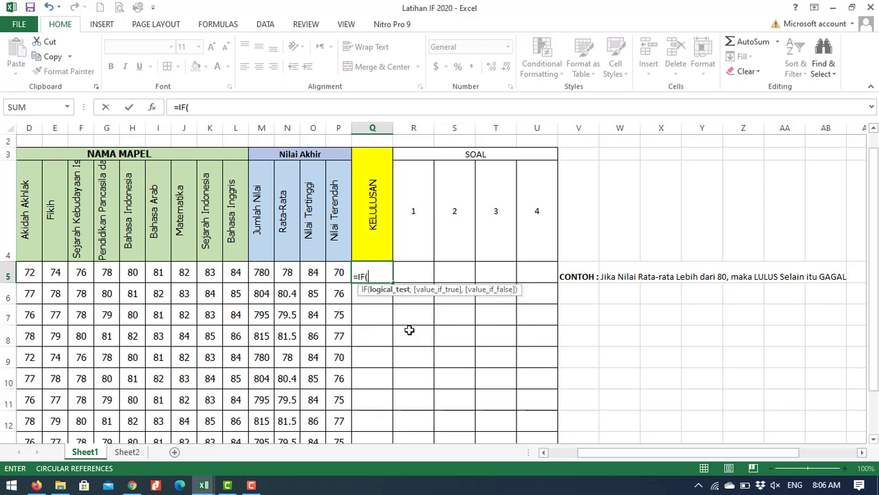
{"action": "key", "text": "super+plus"}
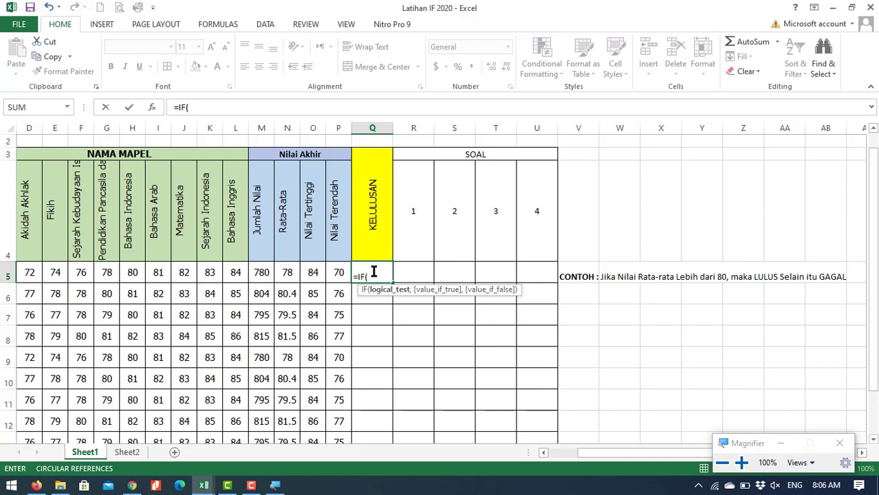
{"action": "key", "text": "Left"}
{"action": "key", "text": "Left"}
{"action": "key", "text": "Left"}
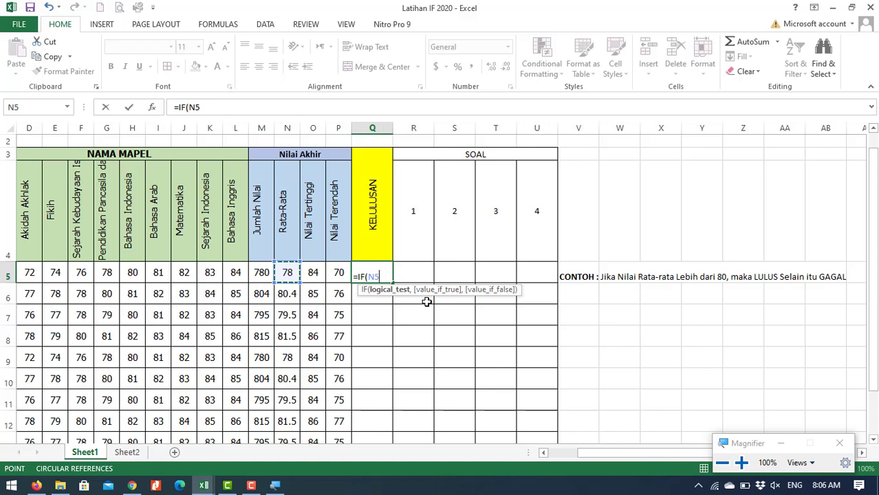
{"action": "type", "text": ">80"}
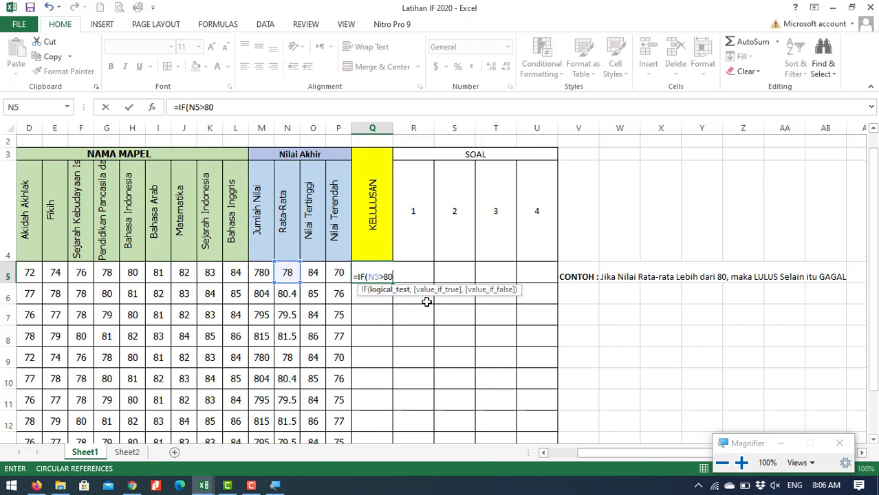
Step: Complete the Q5 formula so it returns "LULUS" when true and "GAGAL" when false
{"action": "type", "text": ","}
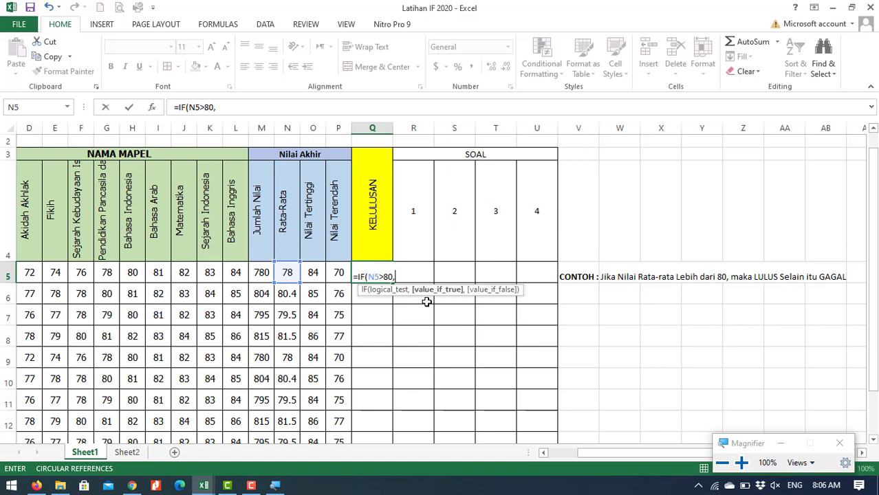
{"action": "type", "text": "\"LULUS\",\""}
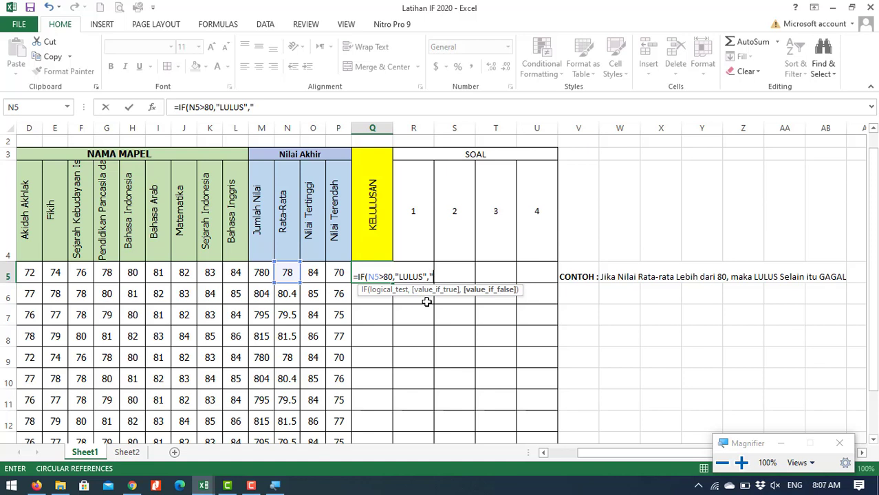
{"action": "type", "text": "GAGAL\")"}
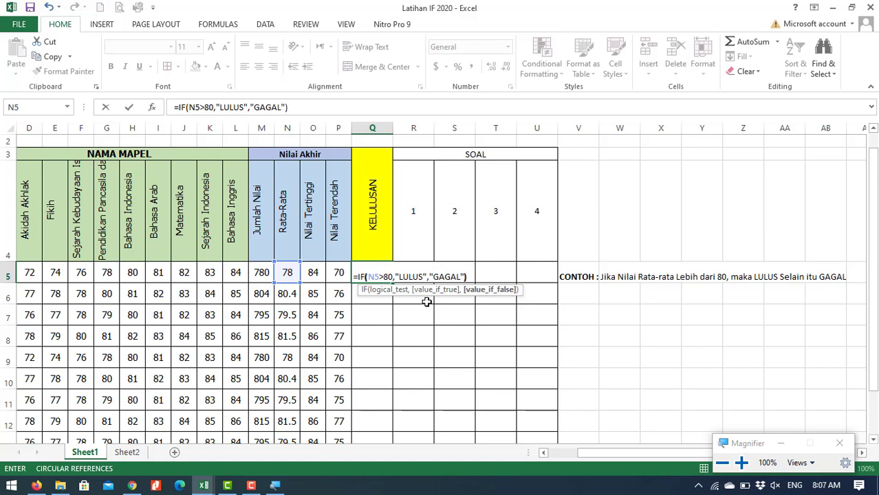
{"action": "key", "text": "Return"}
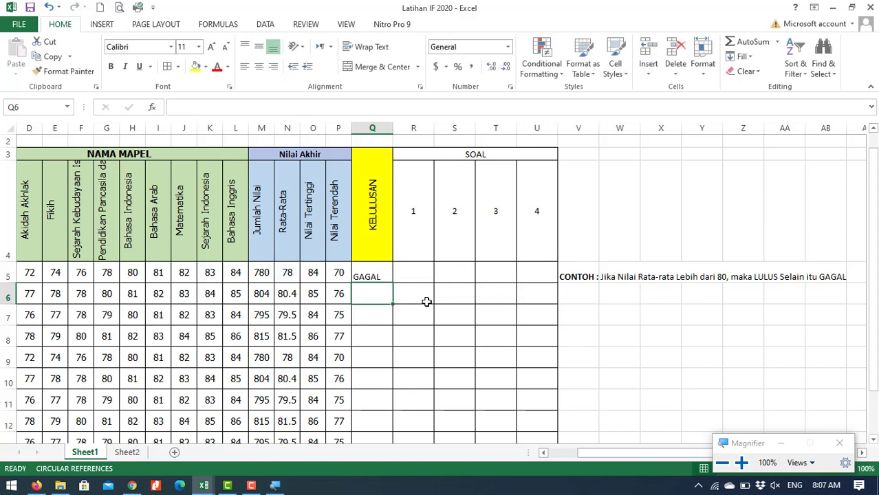
Step: Fill the KELULUSAN formula from Q5 down through Q14
{"action": "left_click", "coordinate": [385, 276]}
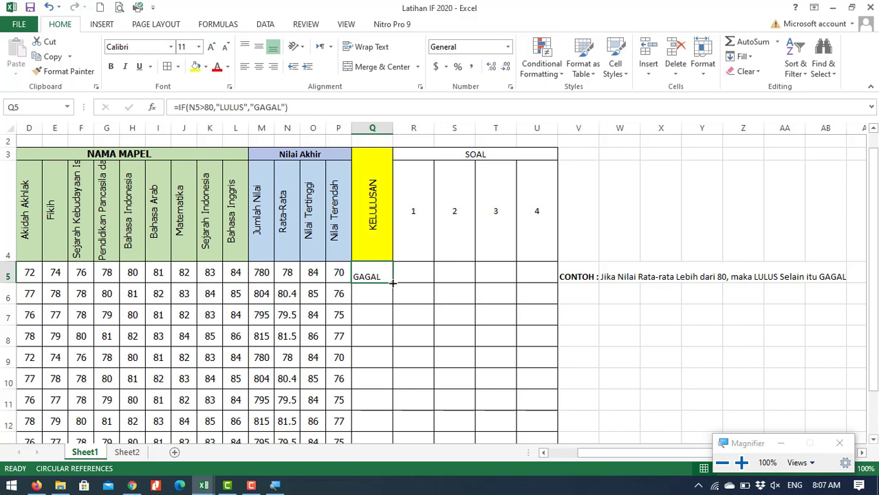
{"action": "left_click_drag", "start_coordinate": [392, 282], "coordinate": [389, 440]}
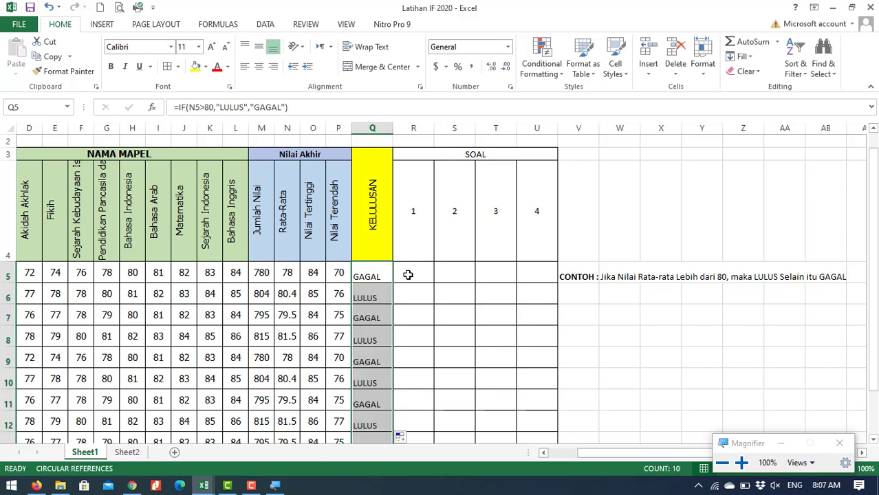
{"action": "left_click", "coordinate": [408, 275]}
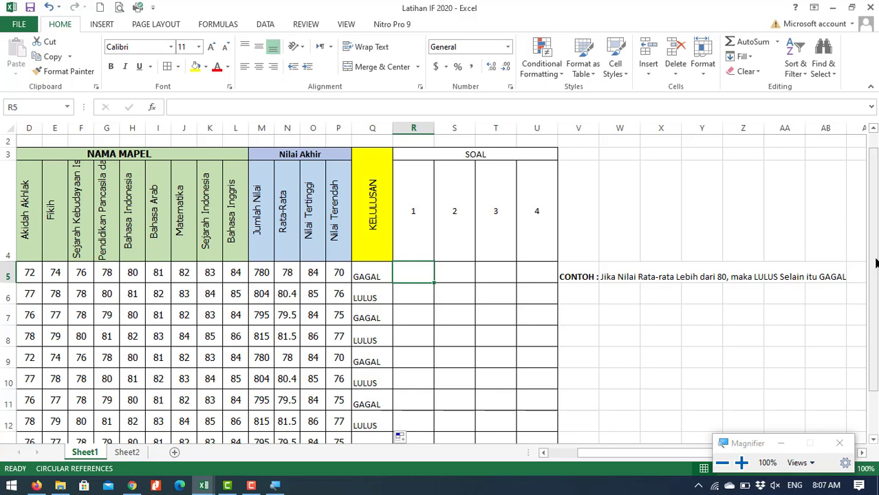
Step: Switch to the Latihan IF workbook and review the numbered questions listed under SOAL
{"action": "key", "text": "alt+Tab"}
{"action": "key", "text": "alt+Tab"}
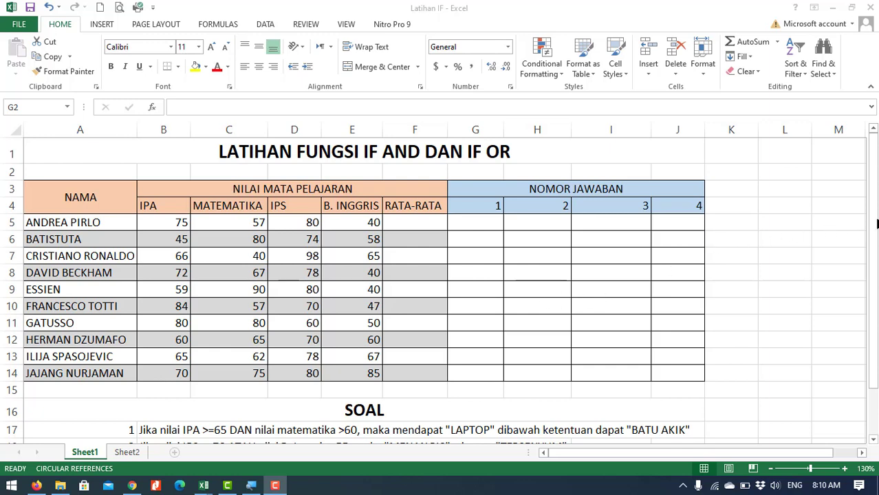
{"action": "left_click", "coordinate": [876, 223]}
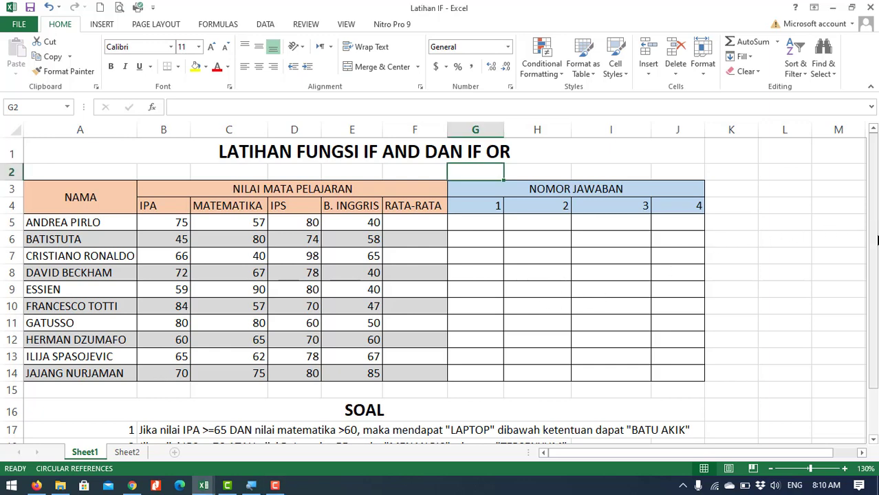
{"action": "left_click_drag", "start_coordinate": [876, 239], "coordinate": [871, 277]}
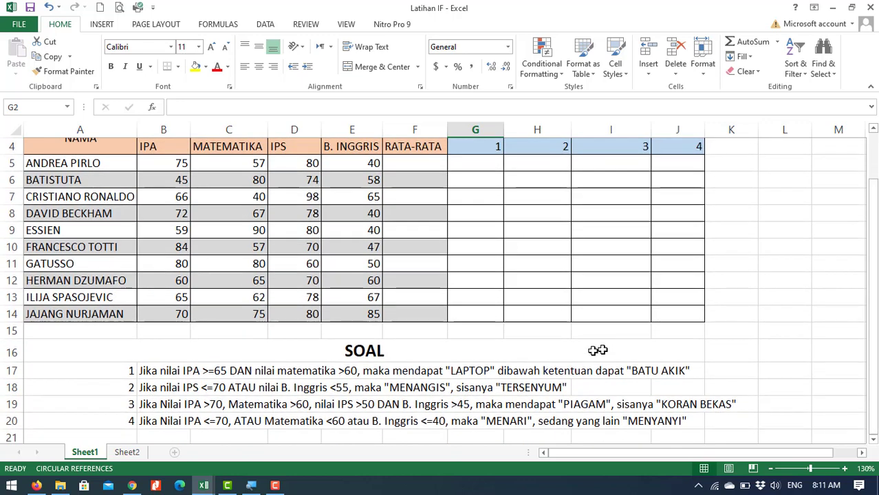
{"action": "left_click", "coordinate": [246, 372]}
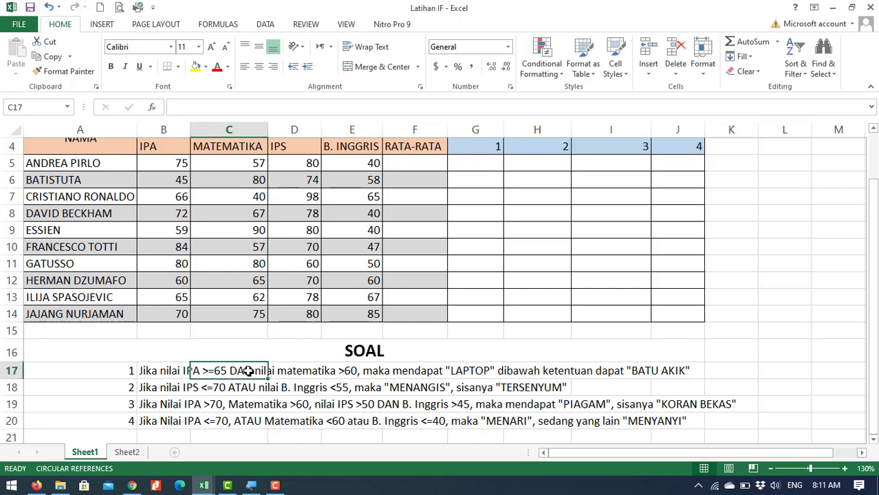
{"action": "left_click", "coordinate": [235, 384]}
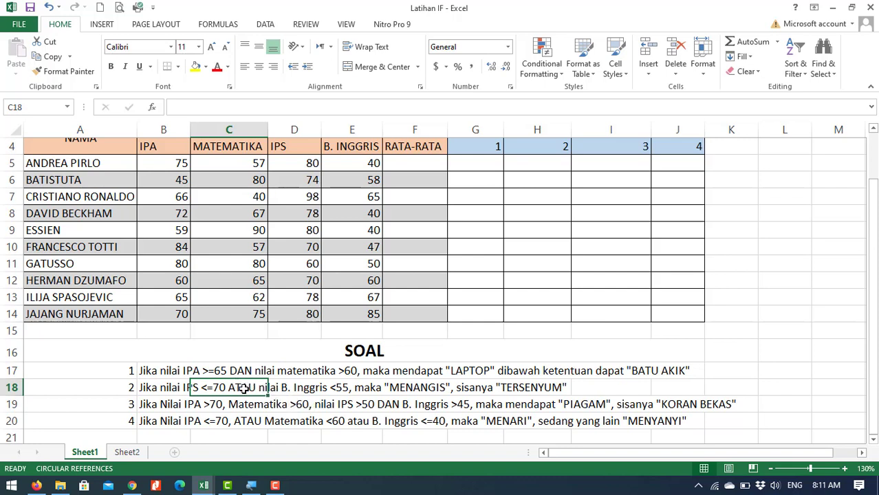
{"action": "left_click", "coordinate": [237, 406]}
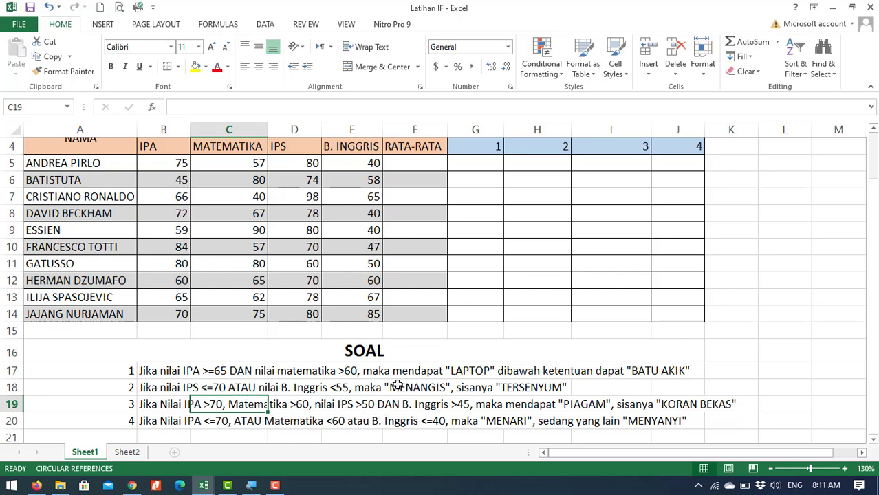
Step: Begin an IF formula in G5 with a nested AND function as its logical test
{"action": "left_click", "coordinate": [481, 164]}
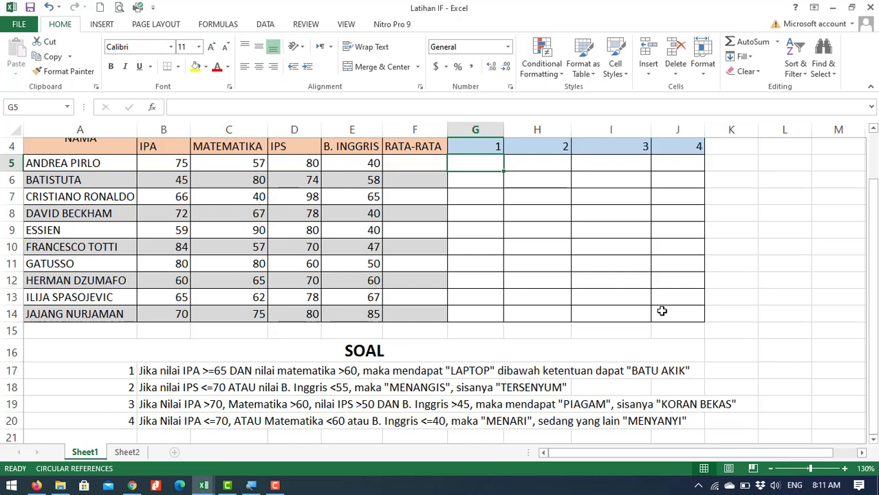
{"action": "type", "text": "="}
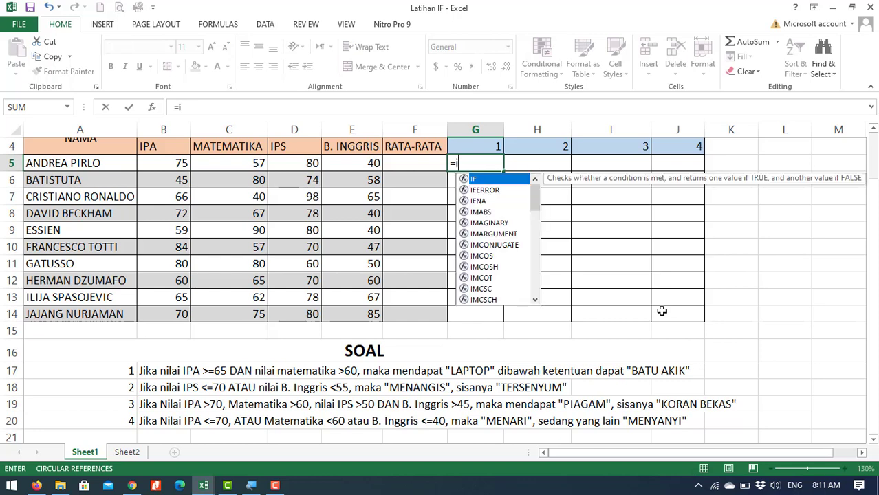
{"action": "type", "text": "i"}
{"action": "key", "text": "BackSpace"}
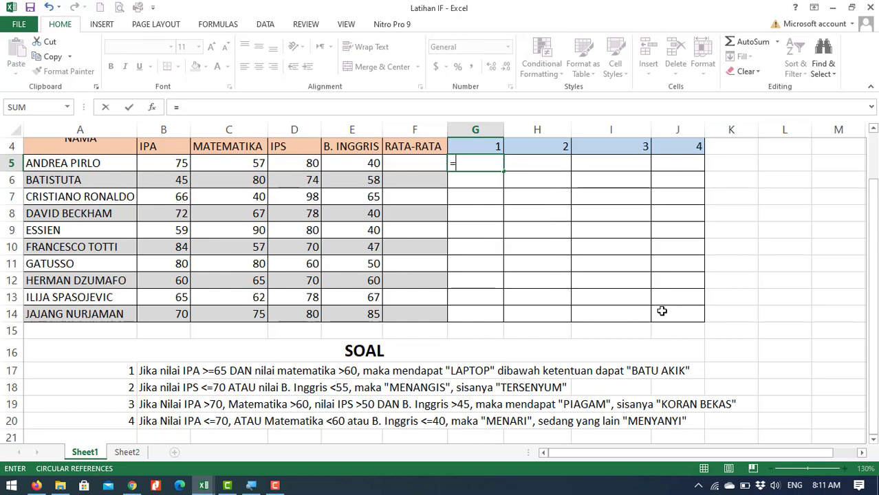
{"action": "type", "text": "IF"}
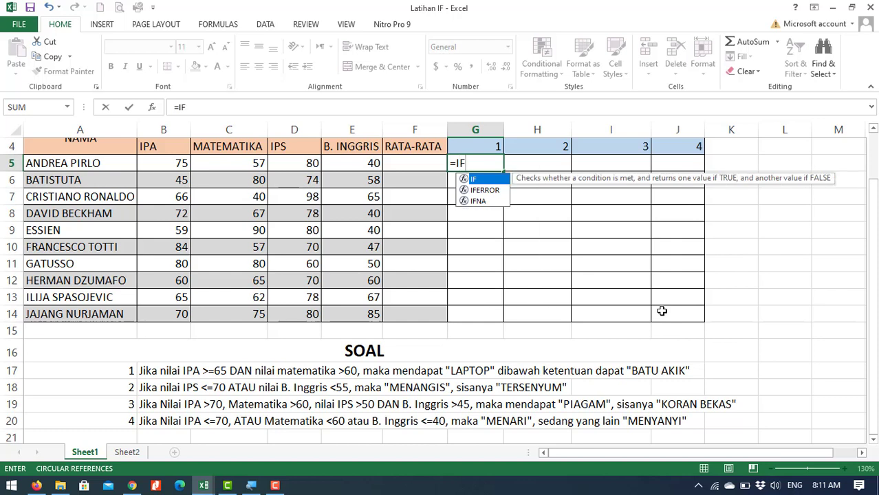
{"action": "type", "text": "("}
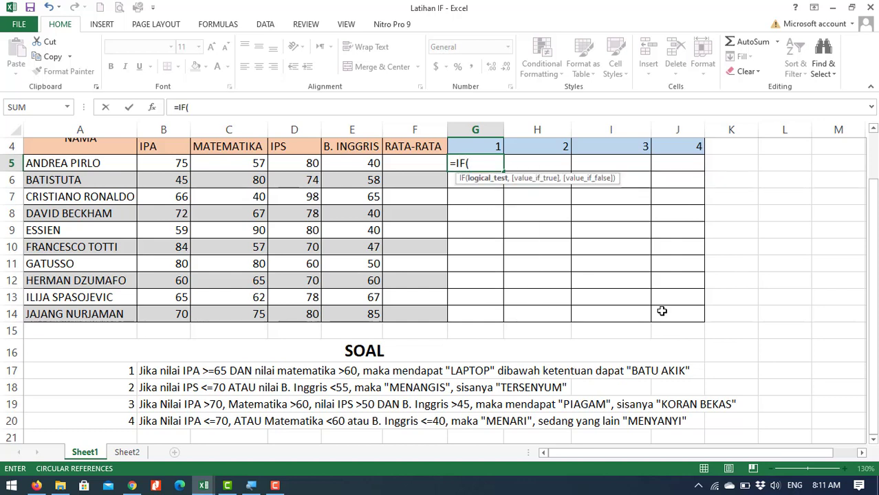
{"action": "type", "text": "AND"}
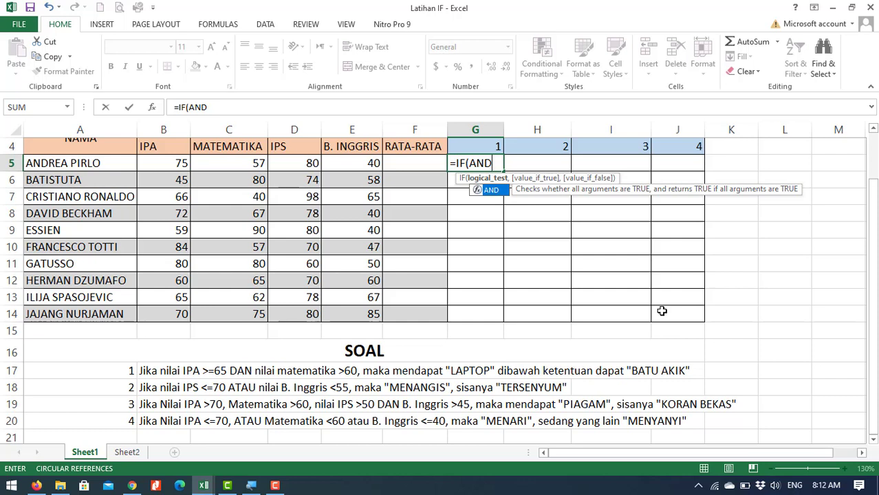
{"action": "type", "text": "("}
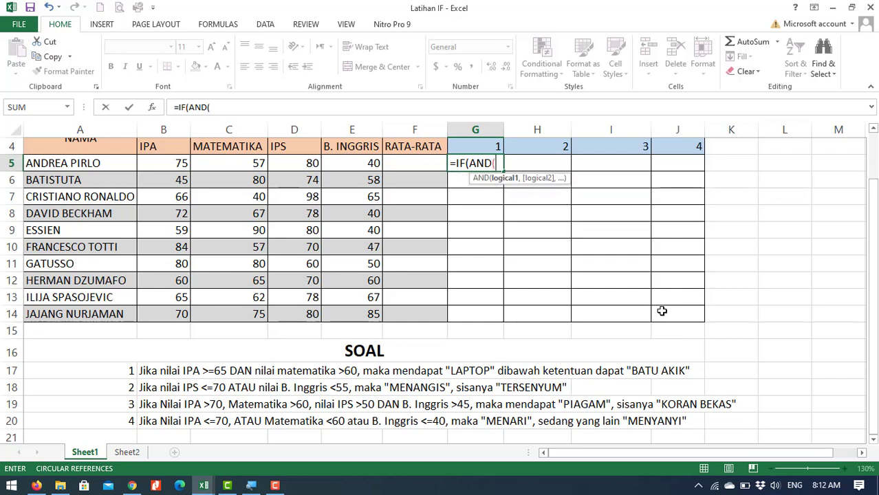
Step: Add the first AND condition to the G5 formula, testing that the IPA score in B5 is >=65
{"action": "key", "text": "Left"}
{"action": "key", "text": "Left"}
{"action": "key", "text": "Left"}
{"action": "key", "text": "Left"}
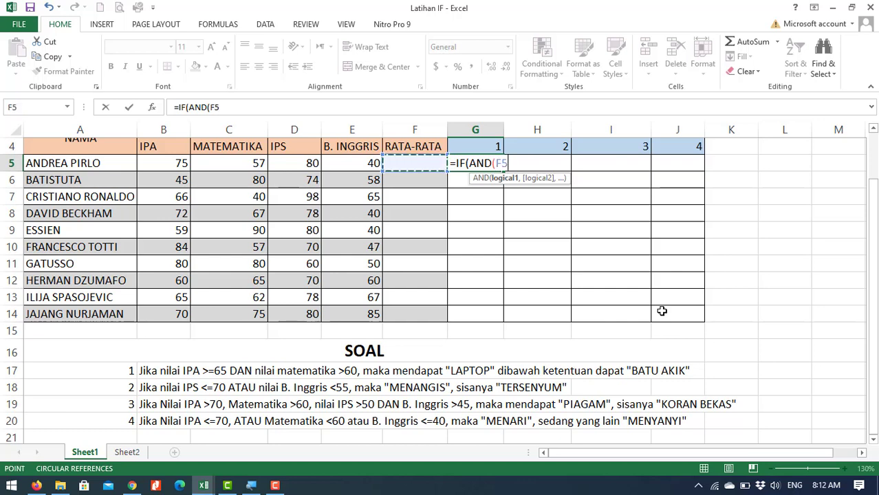
{"action": "key", "text": "Left"}
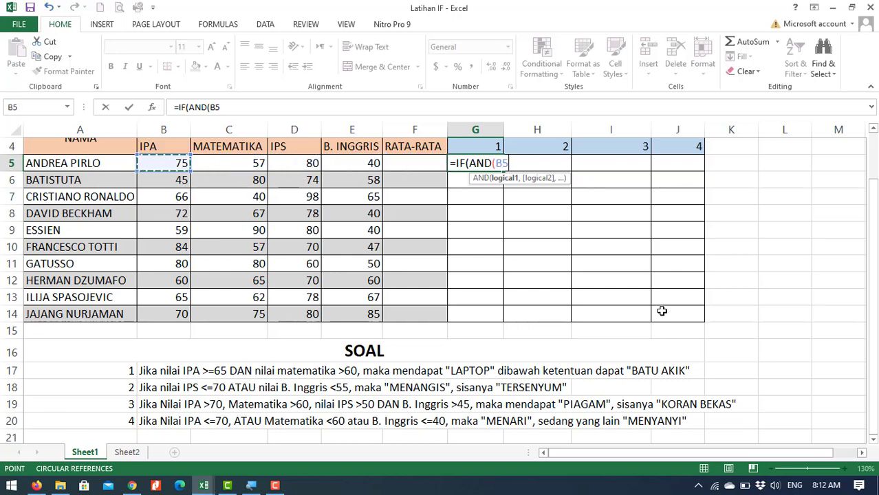
{"action": "type", "text": ">=65"}
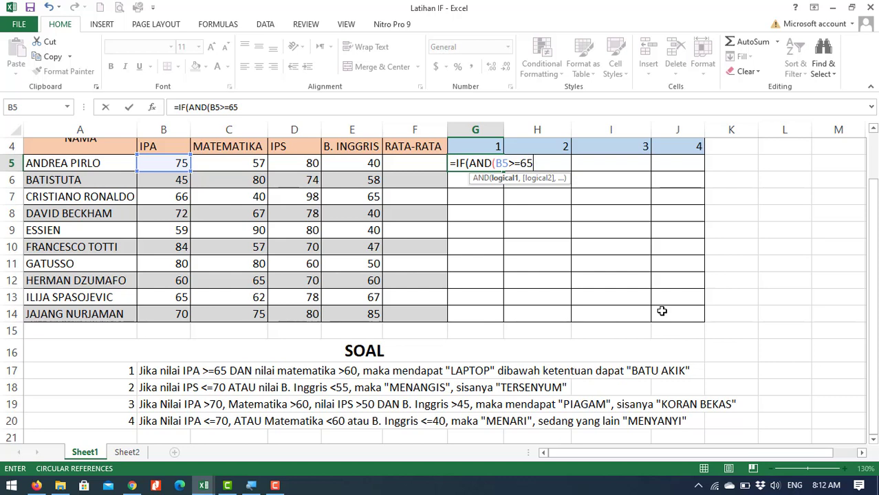
{"action": "type", "text": ","}
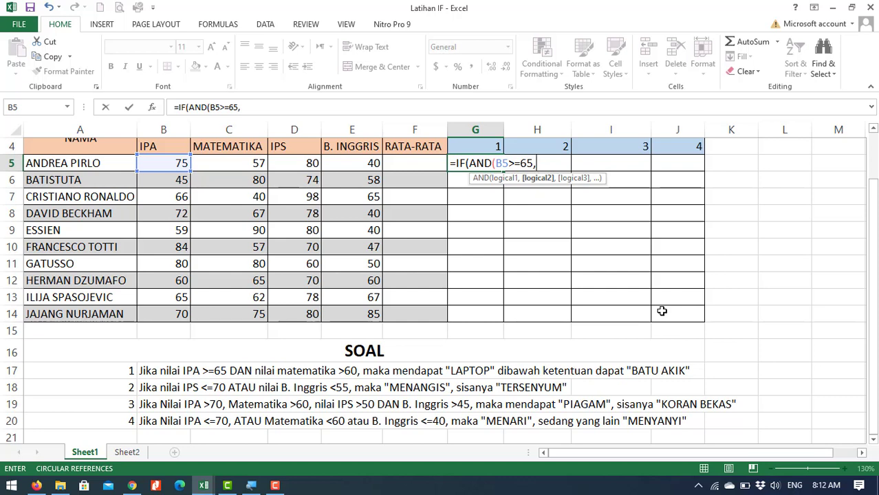
Step: Add the second AND condition, testing that the MATEMATIKA score in C5 is >60, and close the AND function
{"action": "key", "text": "Left"}
{"action": "key", "text": "Left"}
{"action": "key", "text": "Left"}
{"action": "key", "text": "Left"}
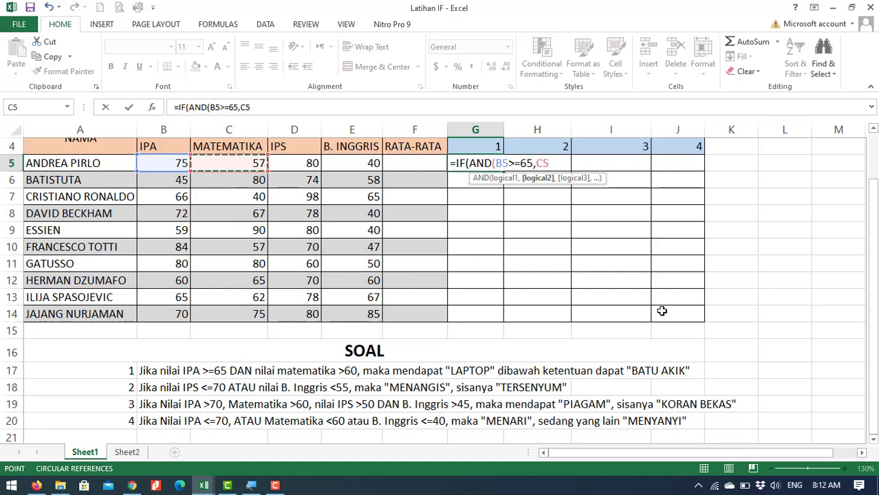
{"action": "type", "text": ">6"}
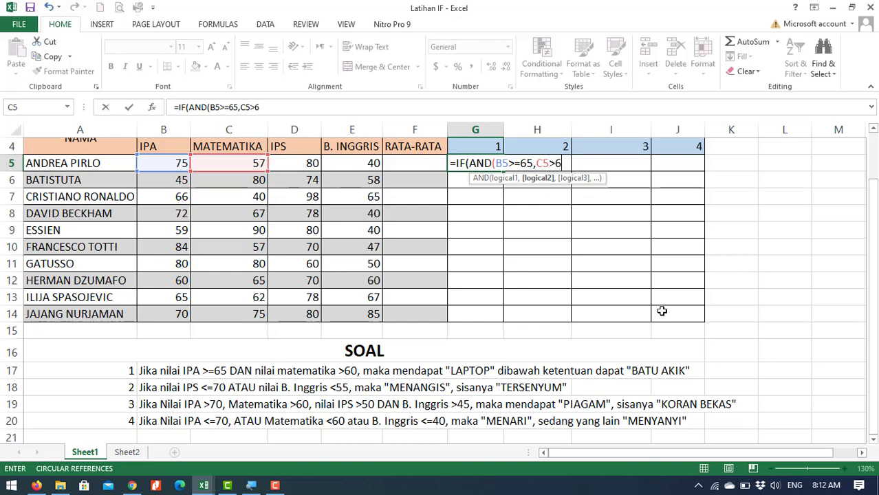
{"action": "type", "text": "0"}
{"action": "type", "text": ")"}
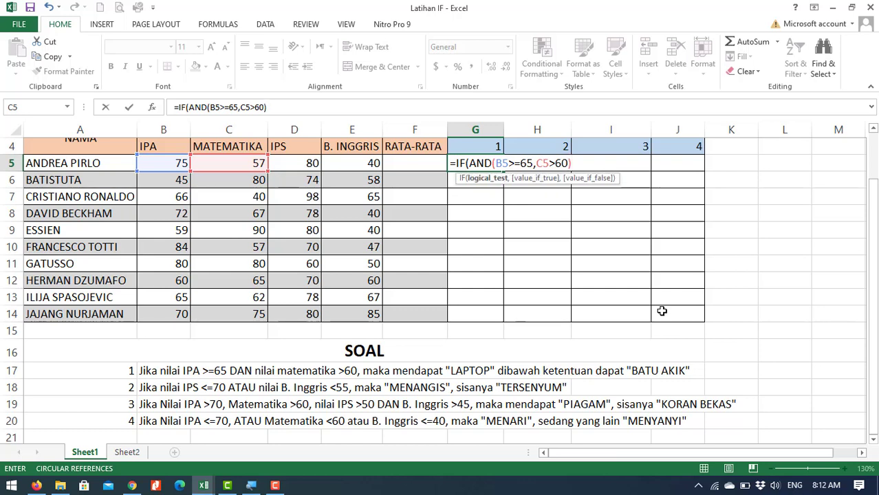
Step: Complete the G5 formula so it returns "LAPTOP" when true and "BATU AKIK" when false
{"action": "type", "text": ","}
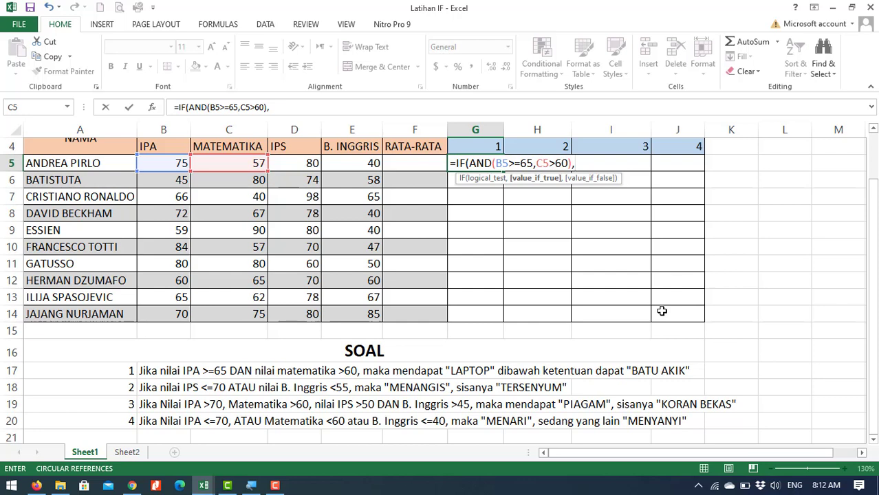
{"action": "type", "text": "\"LAPTOP"}
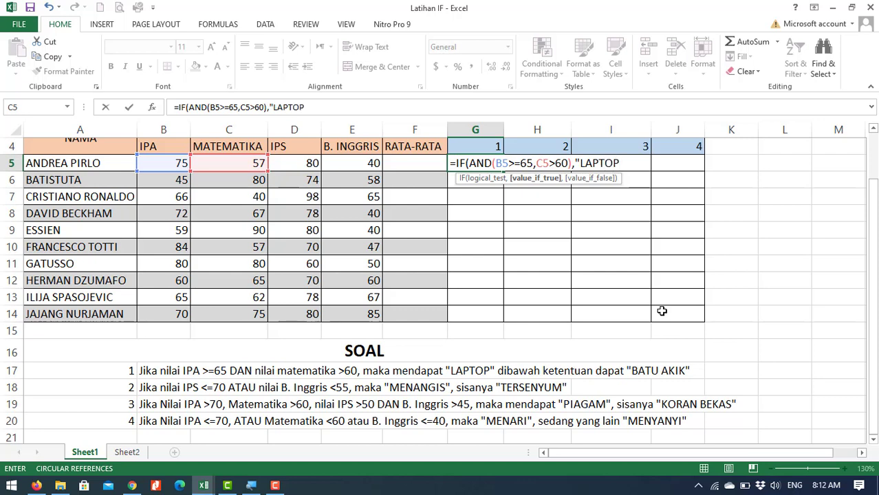
{"action": "type", "text": "\","}
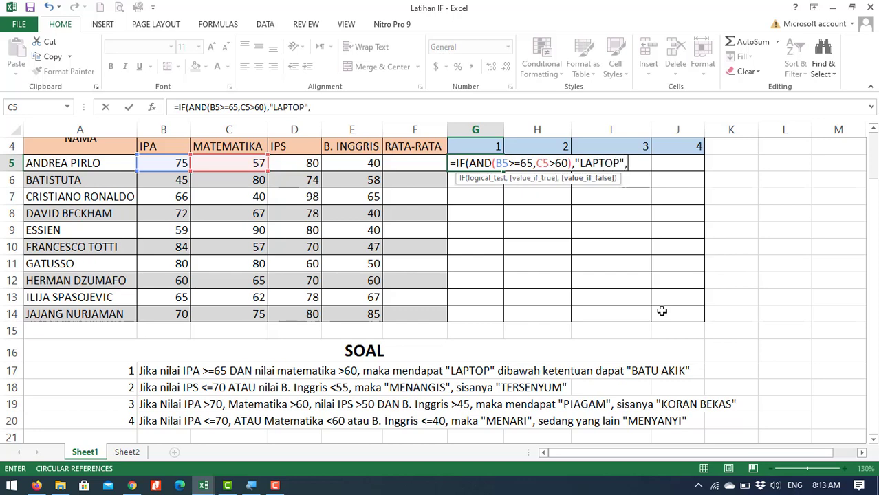
{"action": "type", "text": "\"BATU A"}
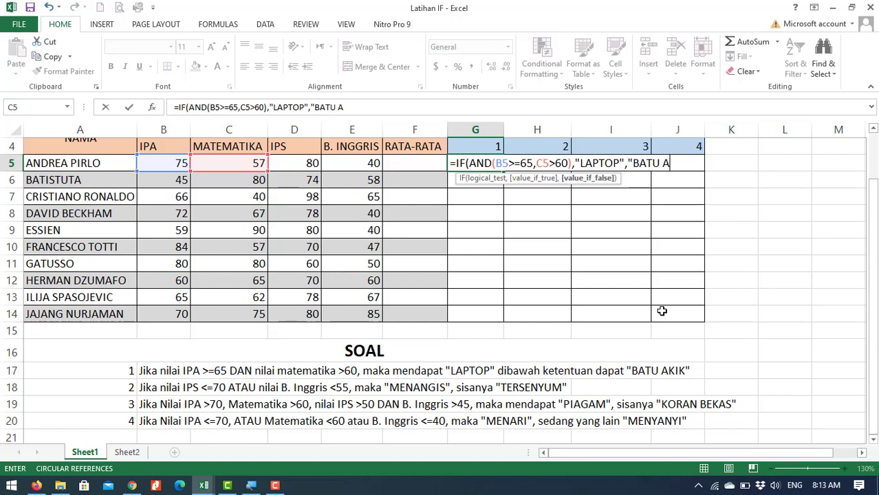
{"action": "type", "text": "KIK\")"}
{"action": "key", "text": "Return"}
{"action": "key", "text": "Up"}
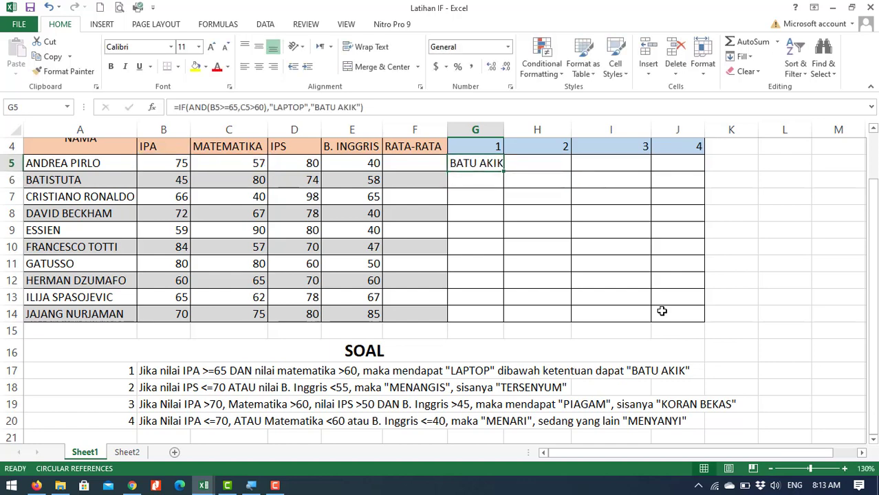
Step: Begin an IF formula in H5 with a nested OR function as its logical test
{"action": "key", "text": "Right"}
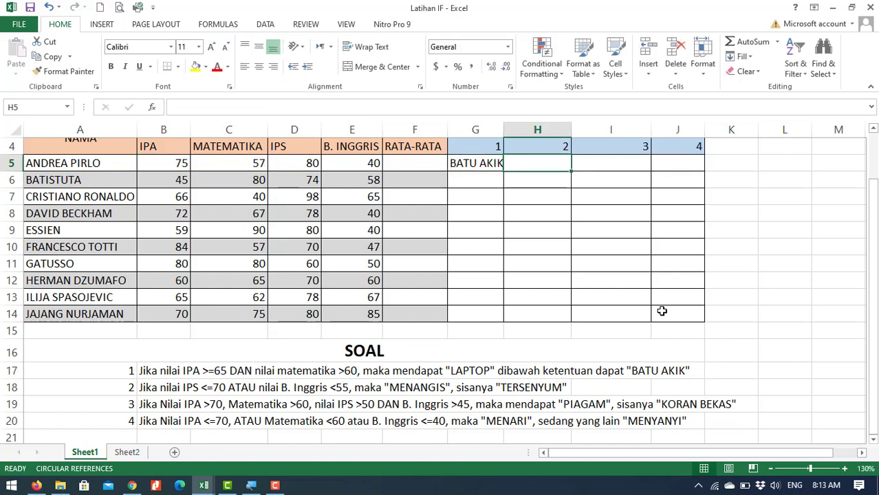
{"action": "type", "text": "="}
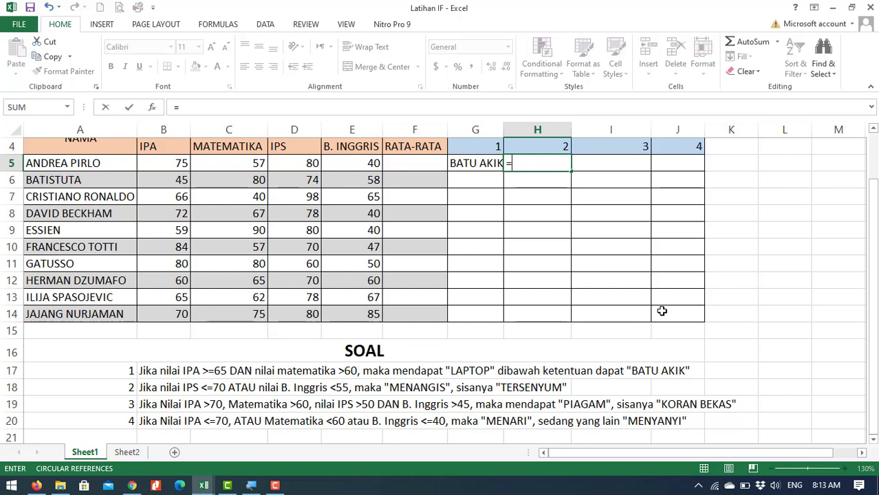
{"action": "type", "text": "IF"}
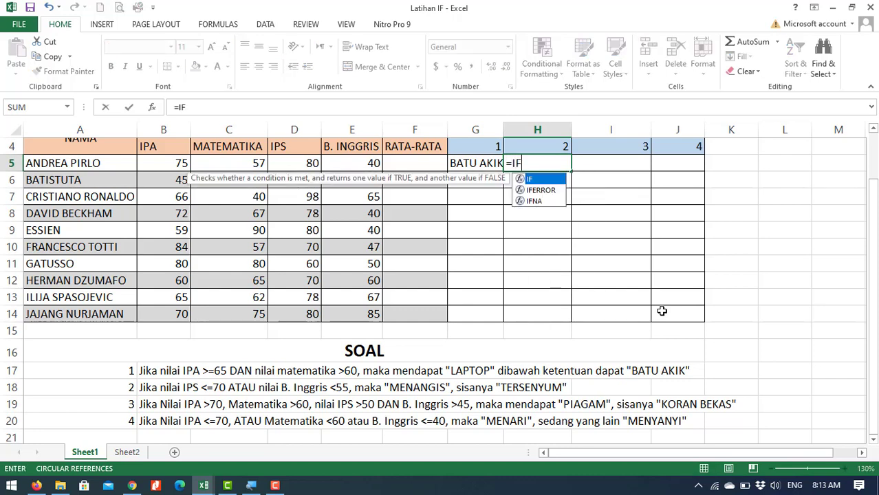
{"action": "type", "text": "("}
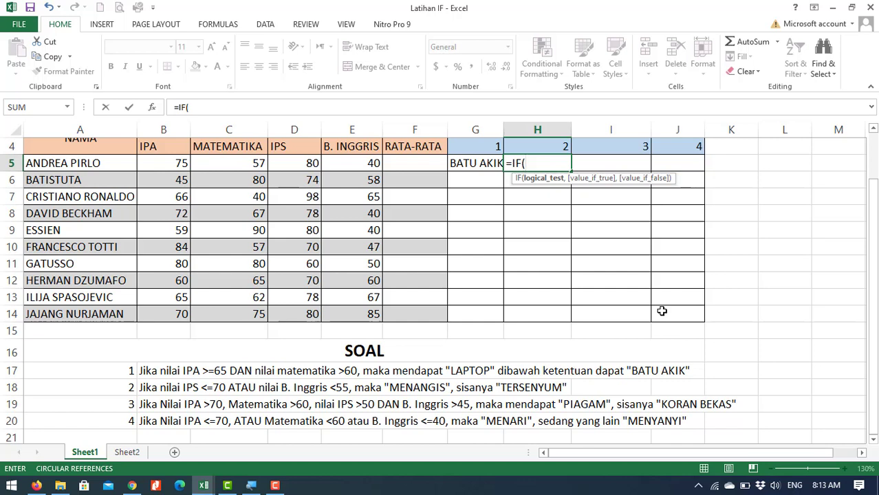
{"action": "type", "text": "OR"}
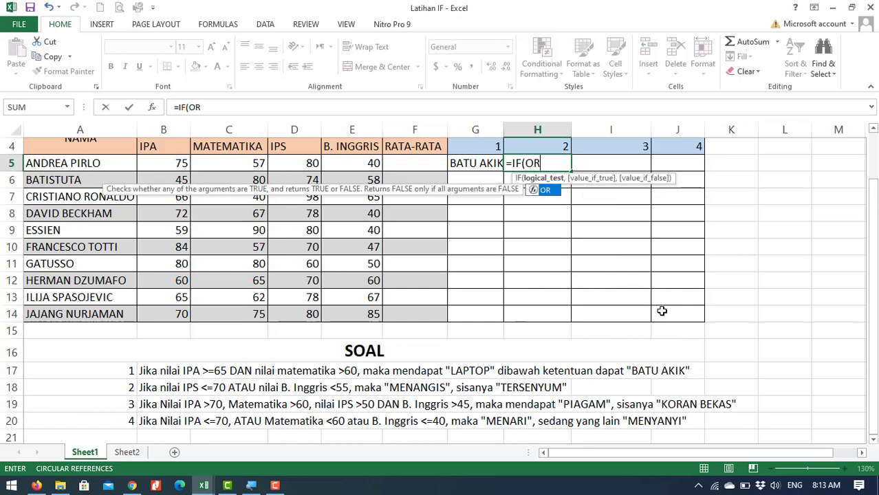
{"action": "type", "text": "("}
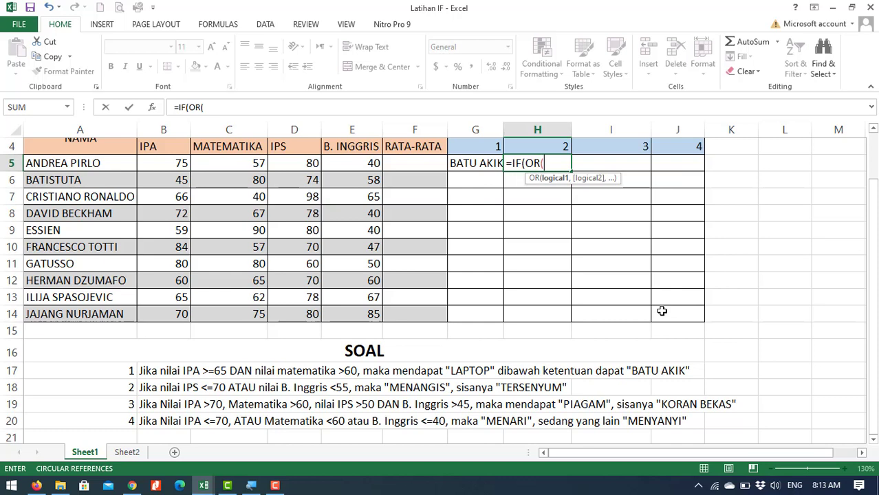
Step: Add the first OR condition to the H5 formula, testing that the IPS score in D5 is <=70
{"action": "key", "text": "Left"}
{"action": "key", "text": "Left"}
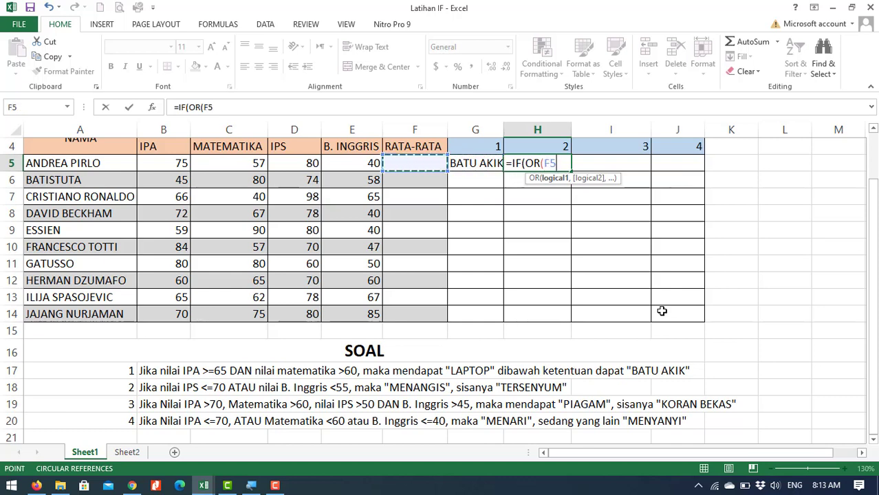
{"action": "key", "text": "Left"}
{"action": "key", "text": "Left"}
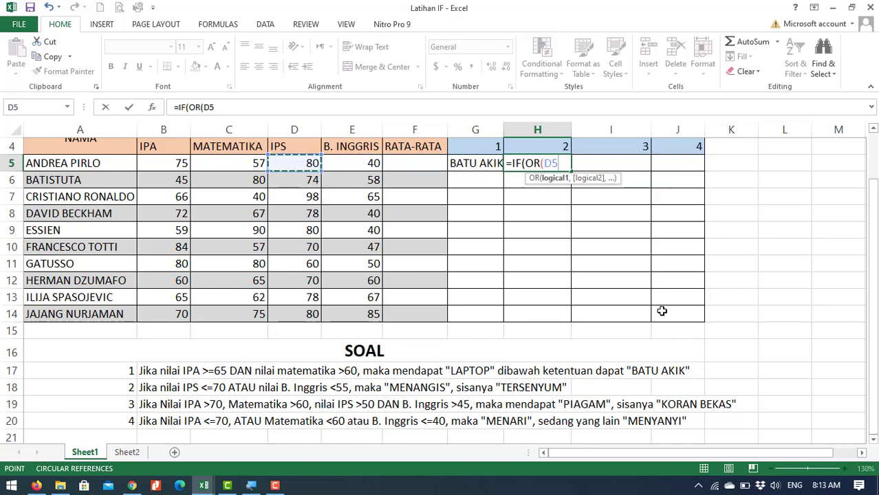
{"action": "type", "text": "<"}
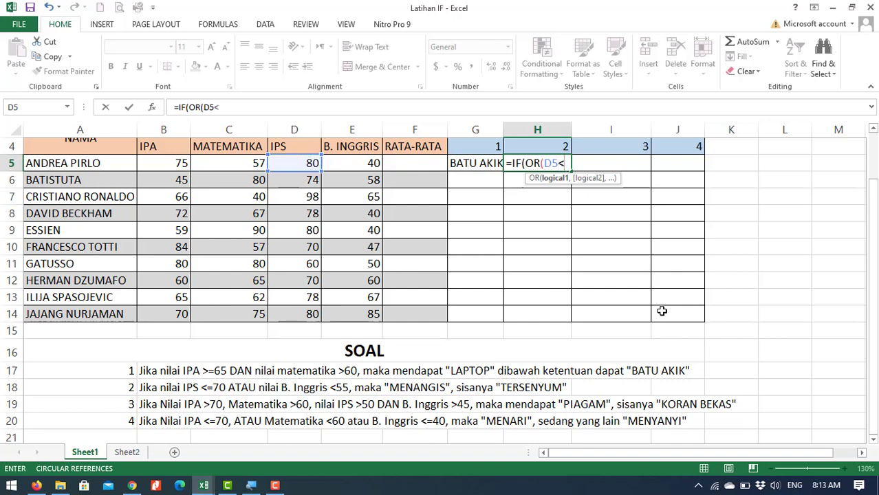
{"action": "type", "text": "=70"}
{"action": "type", "text": ","}
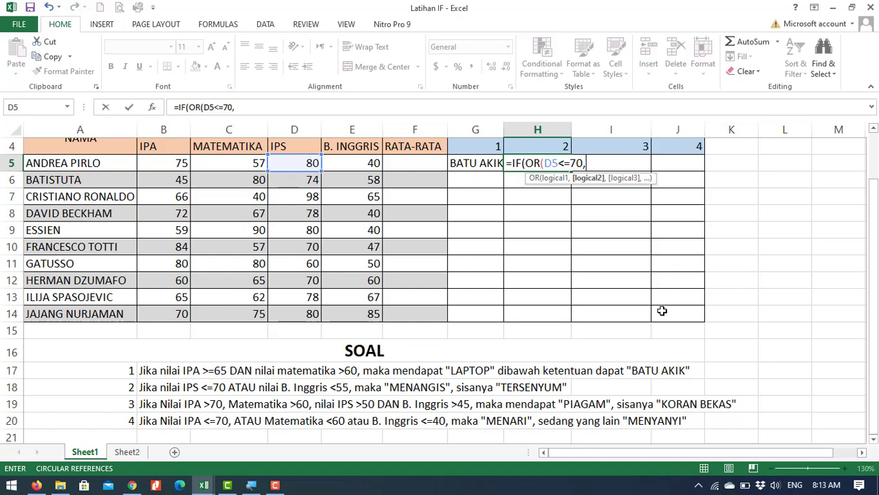
Step: Add the second OR condition, testing that the B. INGGRIS score in E5 is <55, and close the OR function
{"action": "key", "text": "Left"}
{"action": "key", "text": "Left"}
{"action": "key", "text": "Left"}
{"action": "key", "text": "Left"}
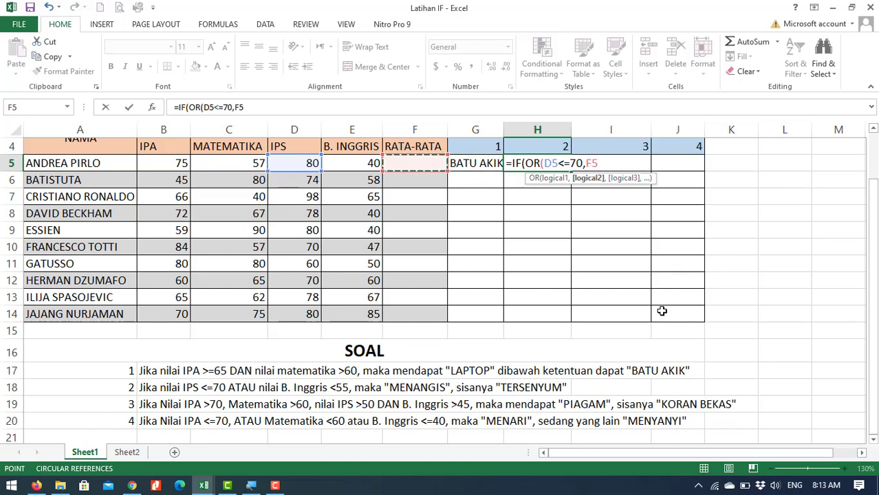
{"action": "key", "text": "Right"}
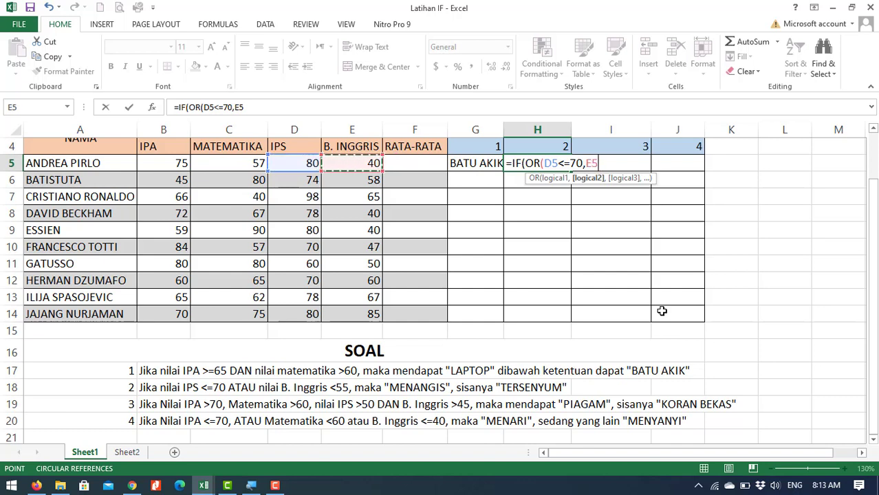
{"action": "type", "text": "<"}
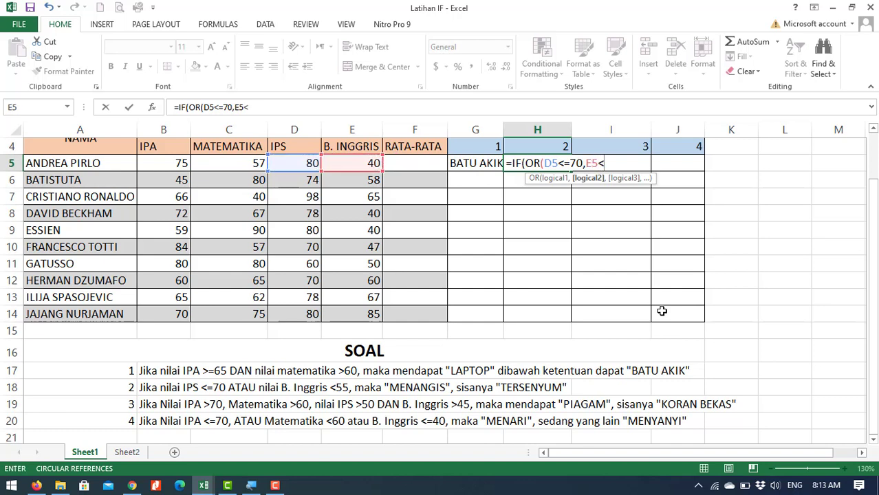
{"action": "type", "text": "55"}
{"action": "type", "text": "),"}
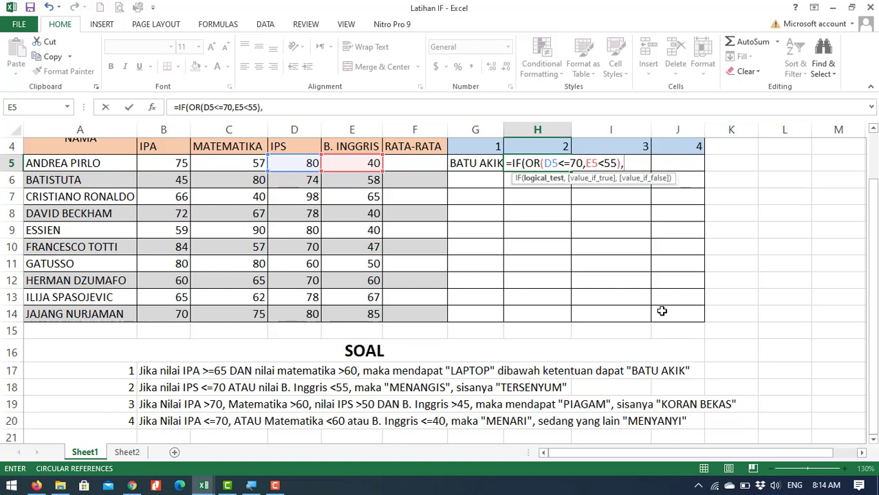
Step: Complete the H5 formula so it returns "MENANGIS" when true and "TERSENYUM" when false
{"action": "type", "text": "\""}
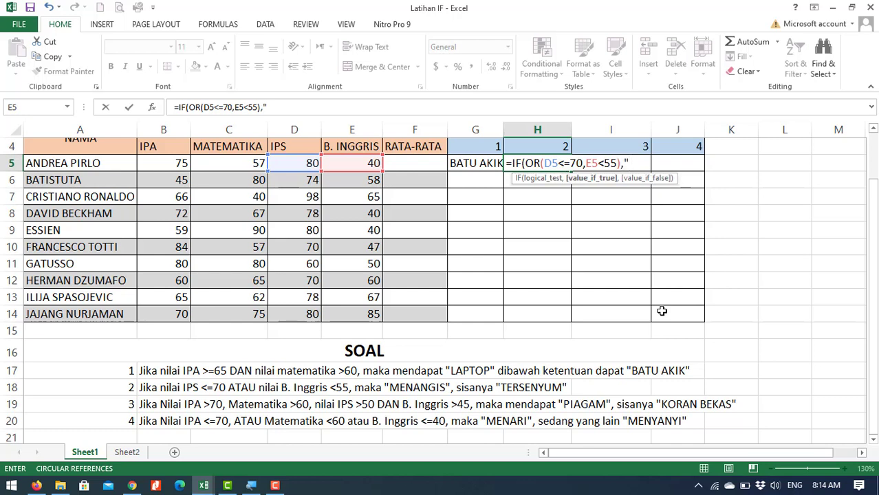
{"action": "type", "text": "m"}
{"action": "key", "text": "BackSpace"}
{"action": "type", "text": "MENANGIS"}
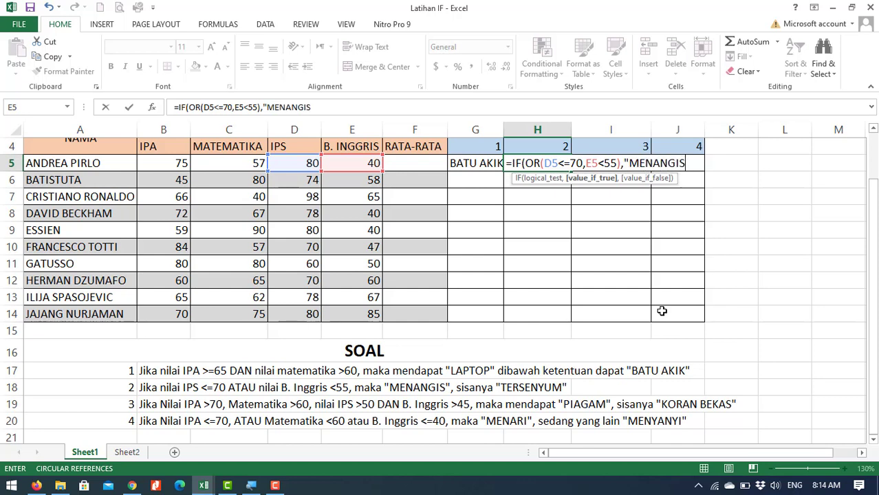
{"action": "type", "text": "\""}
{"action": "type", "text": ",\"TE"}
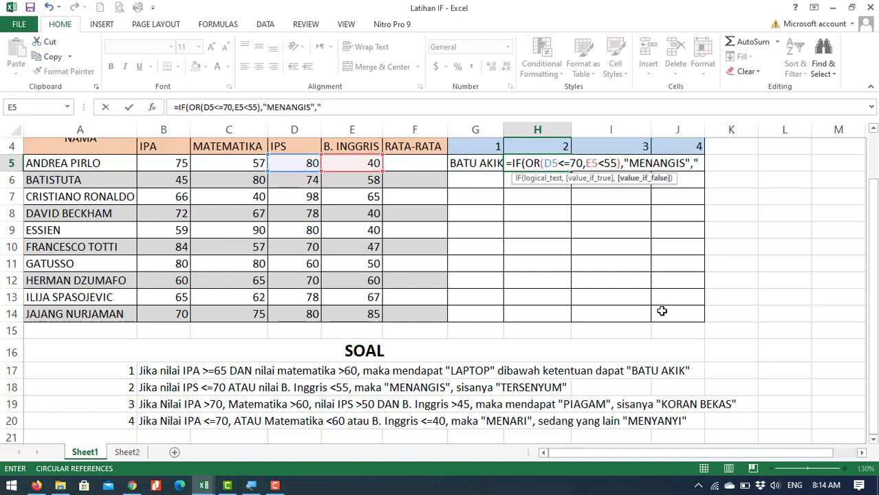
{"action": "type", "text": "RSE"}
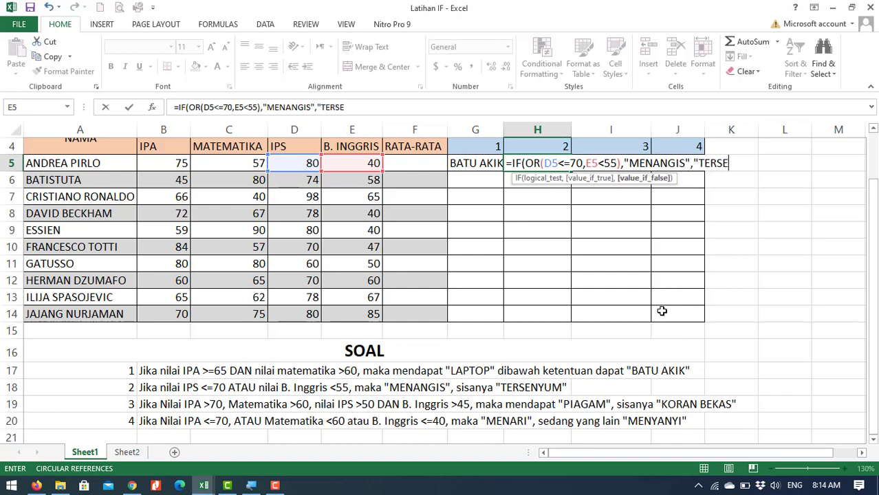
{"action": "type", "text": "NYUM\""}
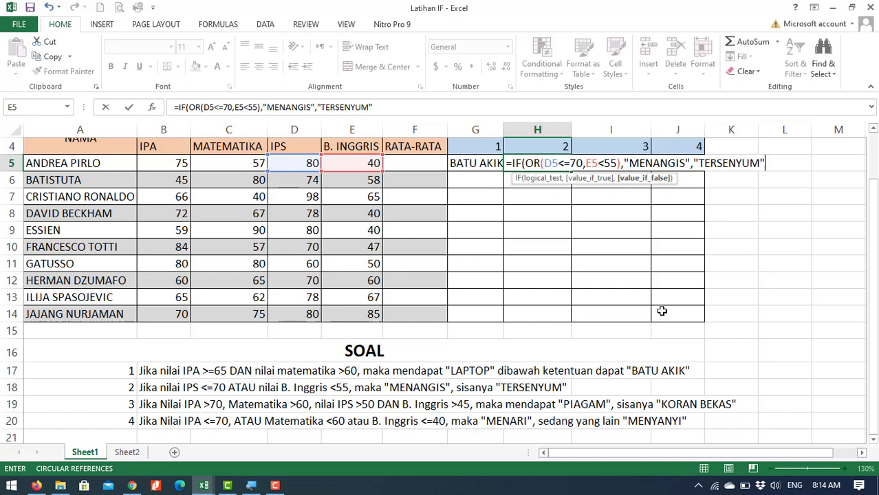
{"action": "type", "text": ")"}
{"action": "key", "text": "ctrl+Return"}
Step: Begin an IF formula in I5 with a nested AND function as its logical test
{"action": "key", "text": "Right"}
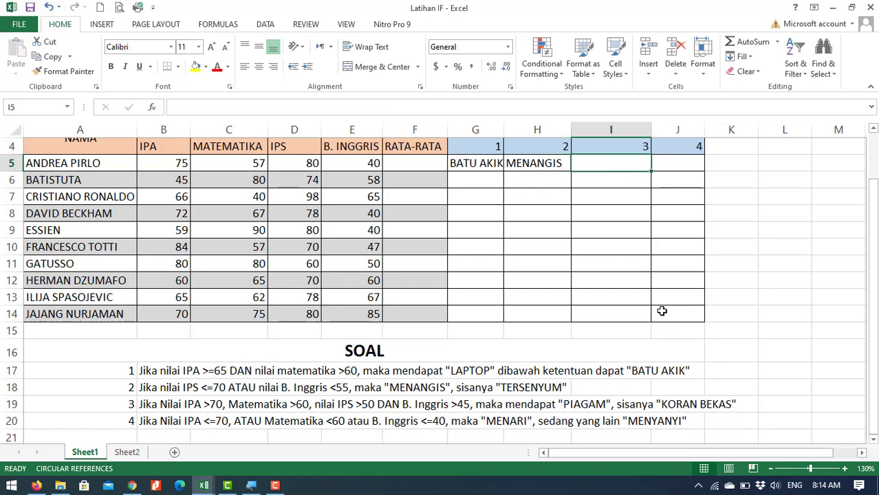
{"action": "type", "text": "=IF"}
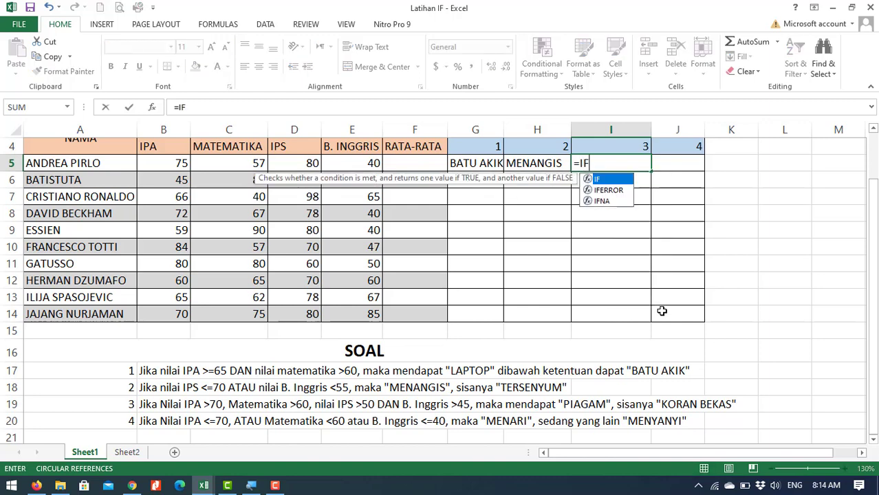
{"action": "type", "text": "("}
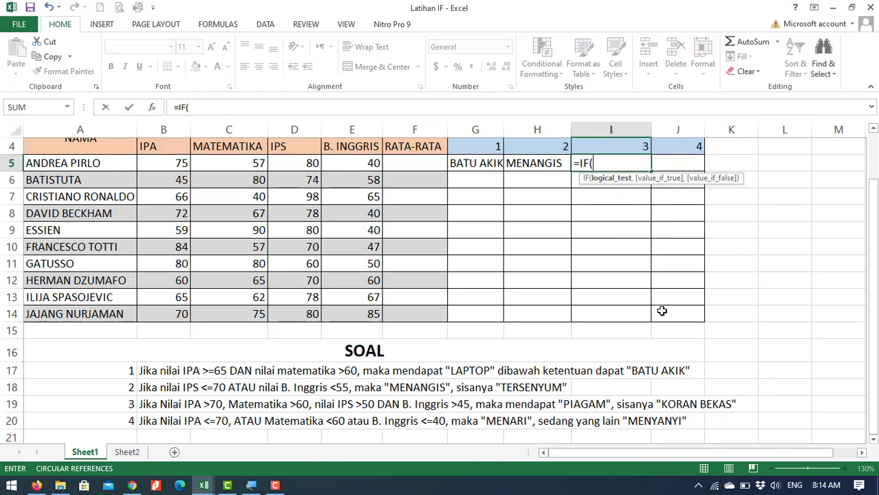
{"action": "type", "text": "AND"}
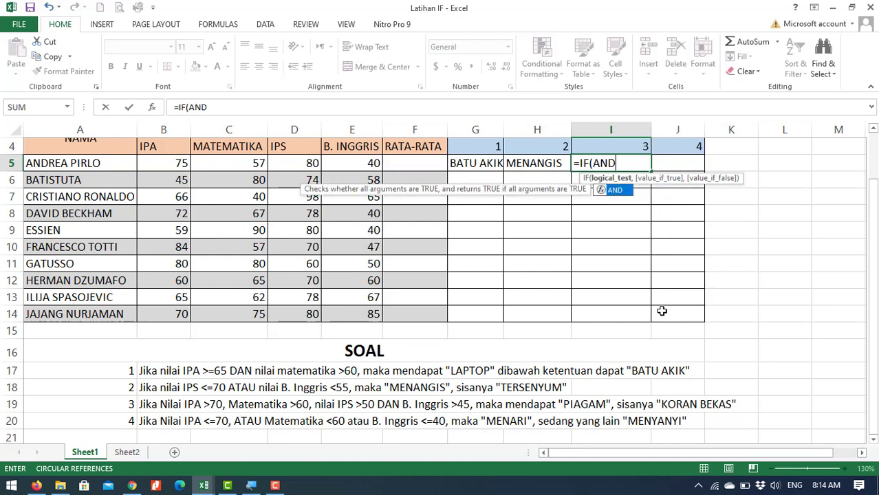
{"action": "type", "text": "("}
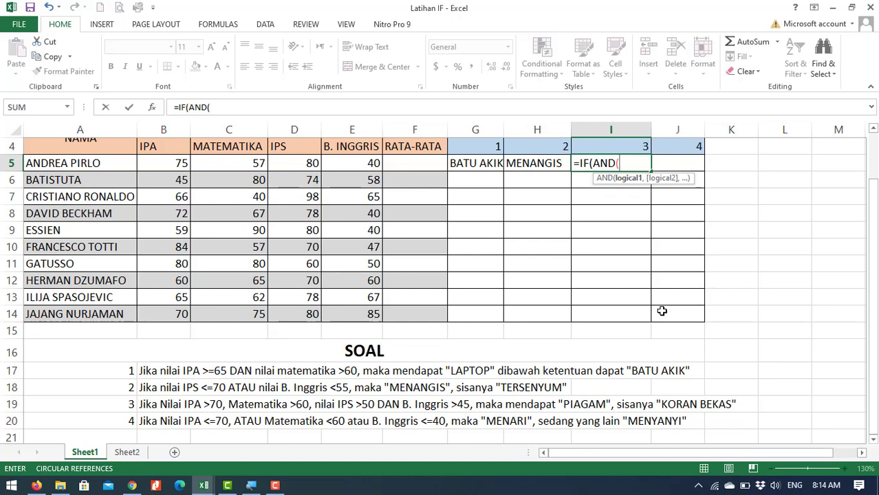
Step: Add the first AND condition to the I5 formula, testing that the IPA score in B5 is >70
{"action": "key", "text": "Left"}
{"action": "key", "text": "Left"}
{"action": "key", "text": "Left"}
{"action": "key", "text": "Left"}
{"action": "key", "text": "Left"}
{"action": "key", "text": "Left"}
{"action": "key", "text": "Left"}
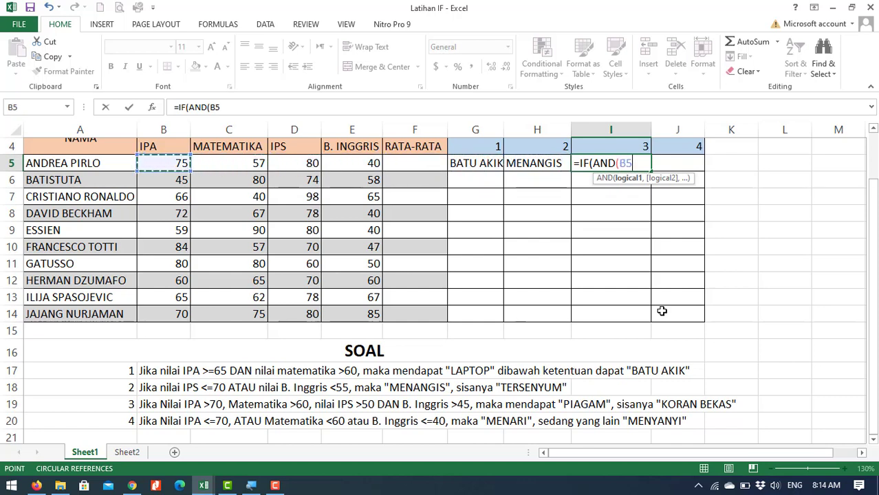
{"action": "type", "text": ">"}
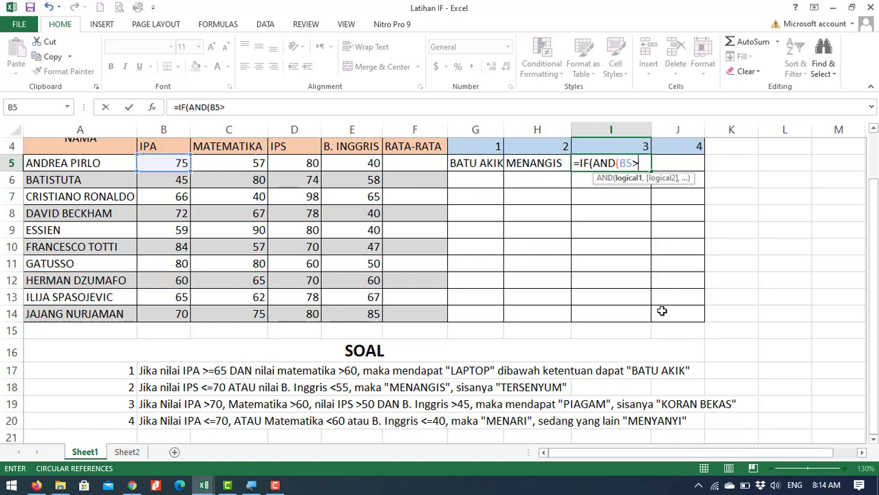
{"action": "type", "text": "70,"}
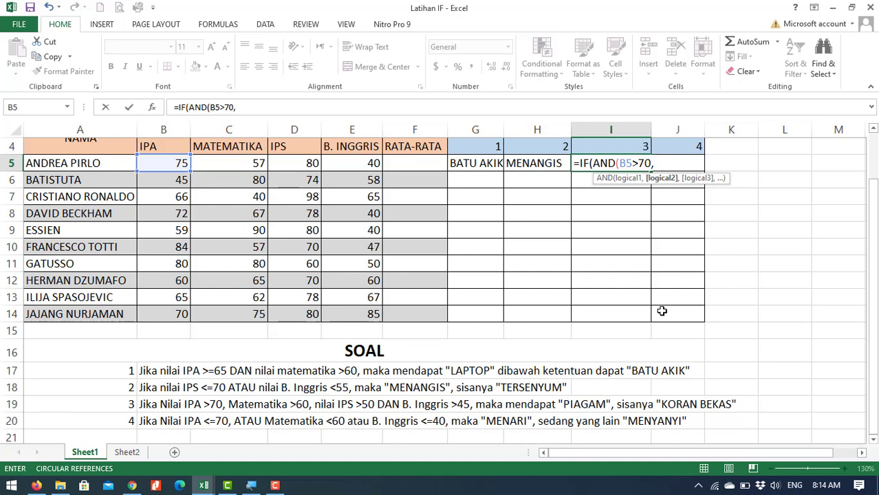
Step: Add the second AND condition to the I5 formula, testing that the MATEMATIKA score in C5 is >60
{"action": "key", "text": "Left"}
{"action": "key", "text": "Left"}
{"action": "key", "text": "Left"}
{"action": "key", "text": "Left"}
{"action": "key", "text": "Left"}
{"action": "key", "text": "Left"}
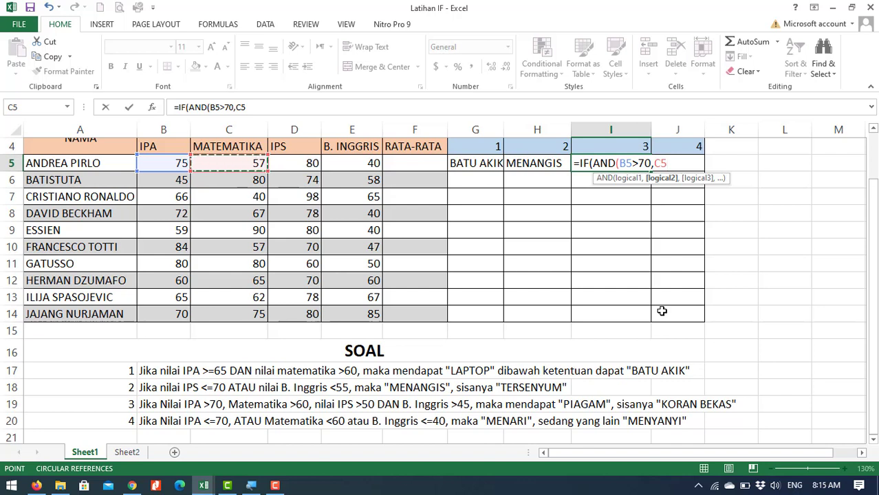
{"action": "type", "text": ">60"}
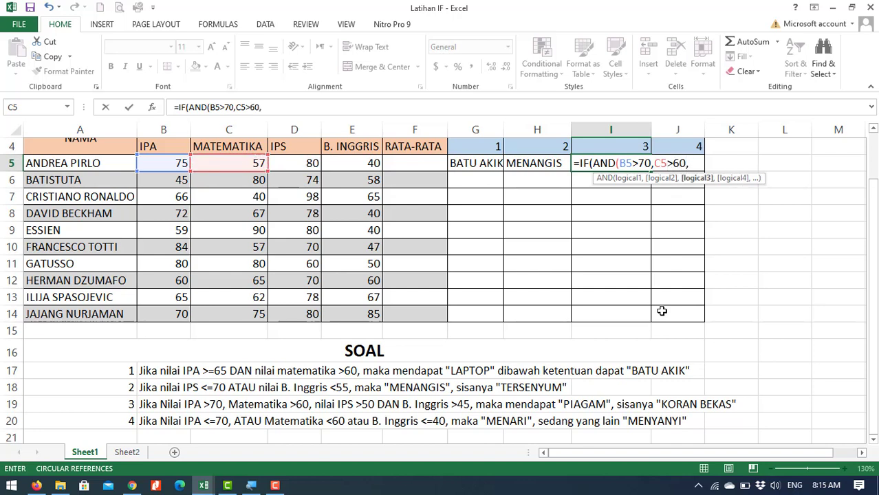
Step: Add the third AND condition to the I5 formula, testing that the IPS score in D5 is >50
{"action": "type", "text": ","}
{"action": "key", "text": "Left"}
{"action": "key", "text": "Left"}
{"action": "key", "text": "Left"}
{"action": "key", "text": "Left"}
{"action": "key", "text": "Left"}
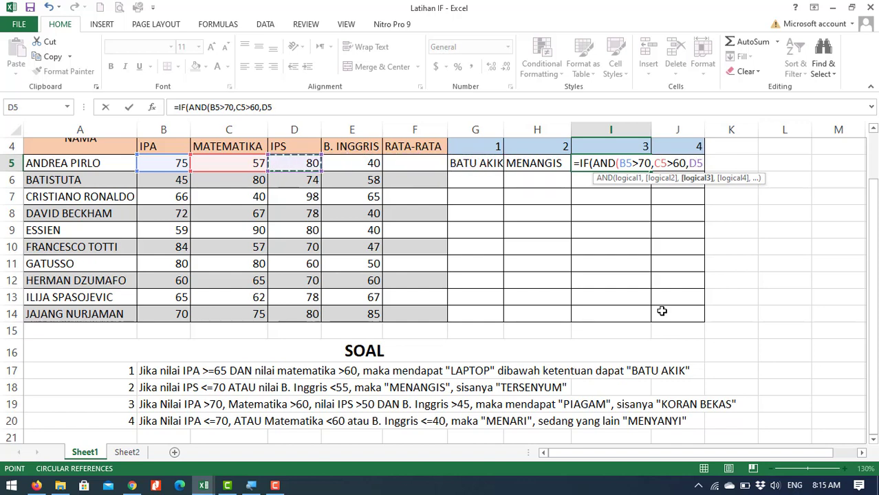
{"action": "type", "text": ">50"}
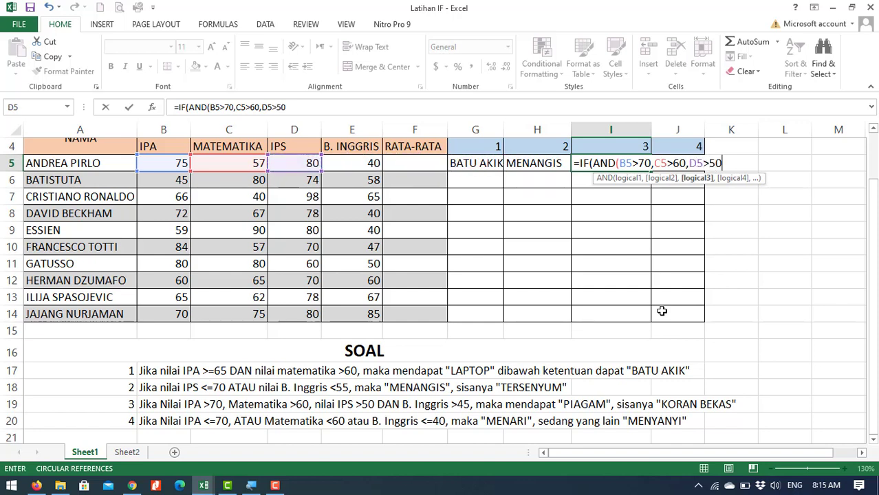
Step: Add the fourth AND condition, testing that the B. INGGRIS score in E5 is >45, and close the AND function
{"action": "type", "text": ","}
{"action": "key", "text": "Left"}
{"action": "key", "text": "Left"}
{"action": "key", "text": "Left"}
{"action": "key", "text": "Left"}
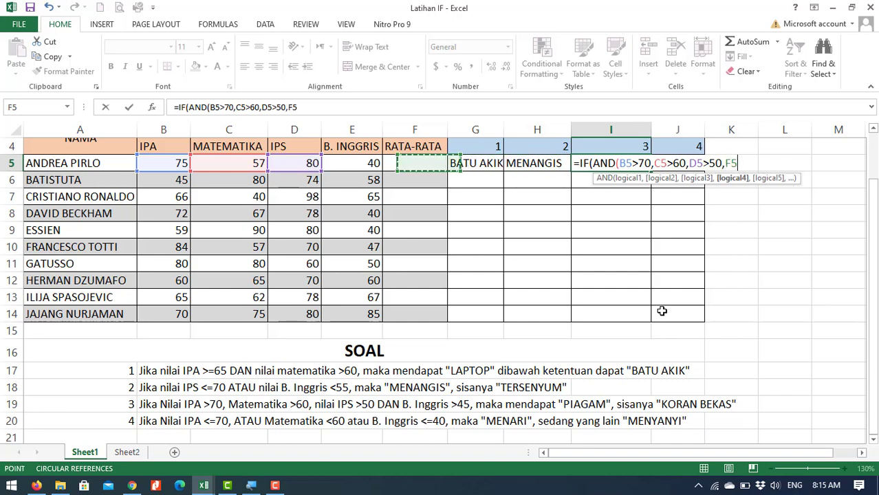
{"action": "type", "text": ">45"}
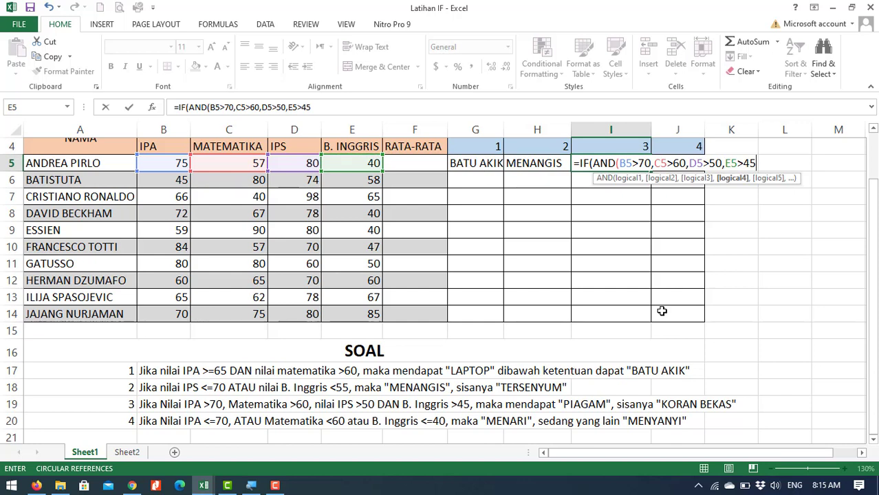
{"action": "type", "text": "),"}
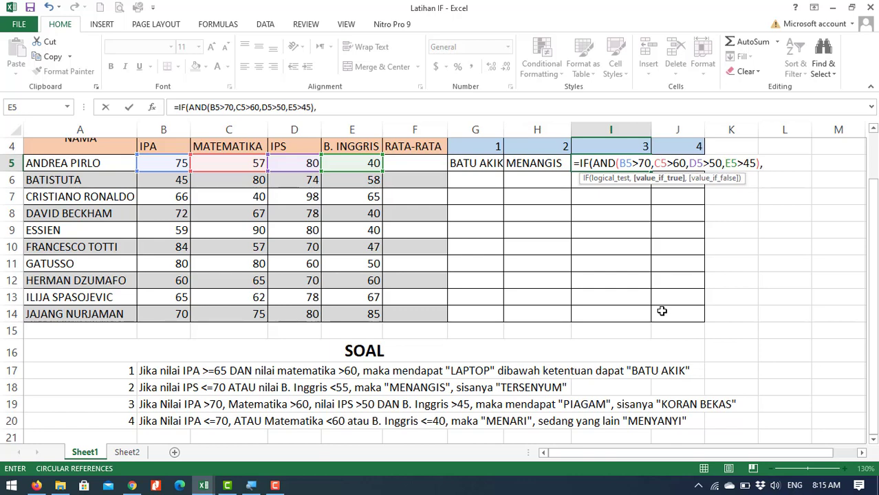
Step: Complete the I5 formula so it returns "PIAGAM" when true and "KORAN BEKAS" when false
{"action": "type", "text": "\"PIAGAM"}
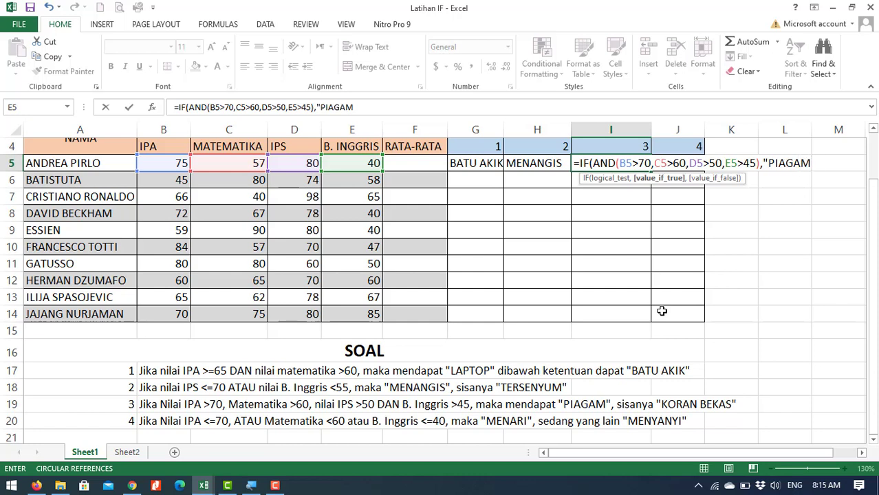
{"action": "type", "text": "\","}
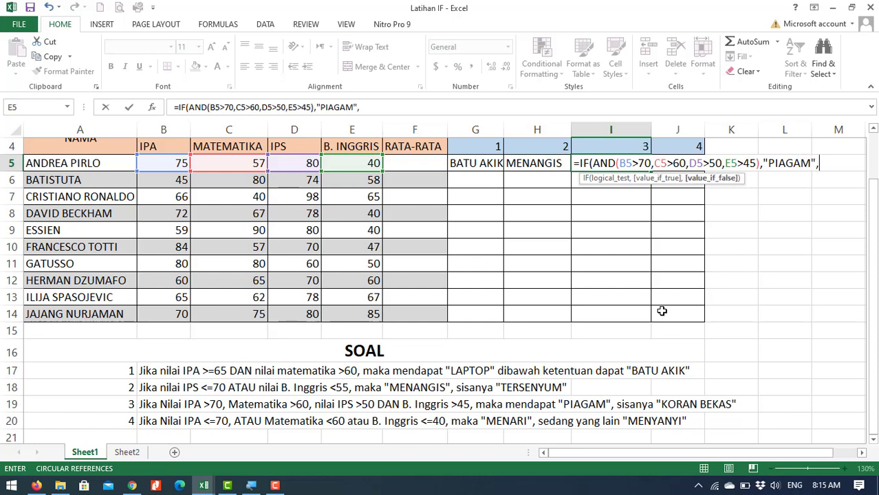
{"action": "type", "text": "\""}
{"action": "type", "text": "KORAN BEKAS\""}
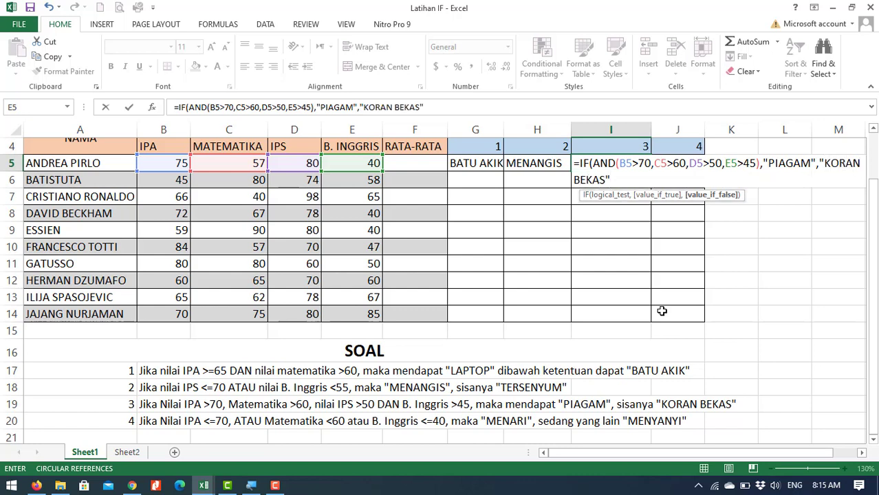
{"action": "type", "text": ")"}
{"action": "key", "text": "ctrl+Return"}
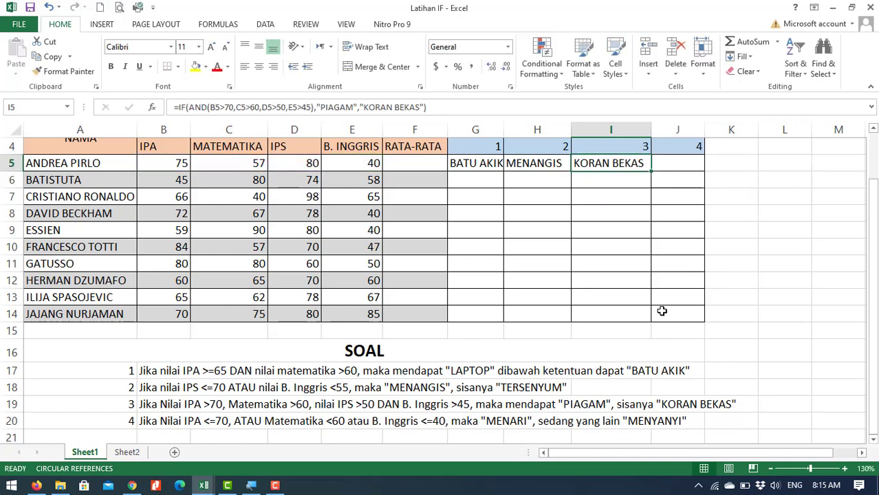
Step: Begin an IF formula in J5 with a nested OR function as its logical test
{"action": "key", "text": "Right"}
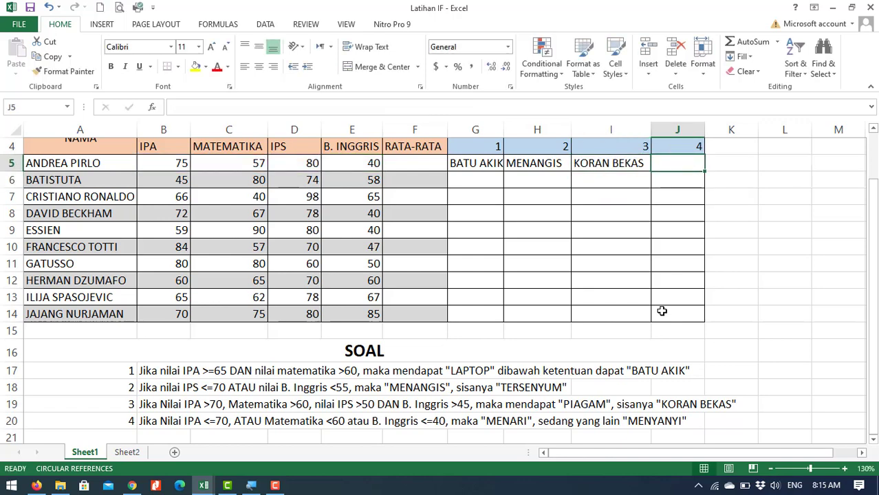
{"action": "type", "text": "="}
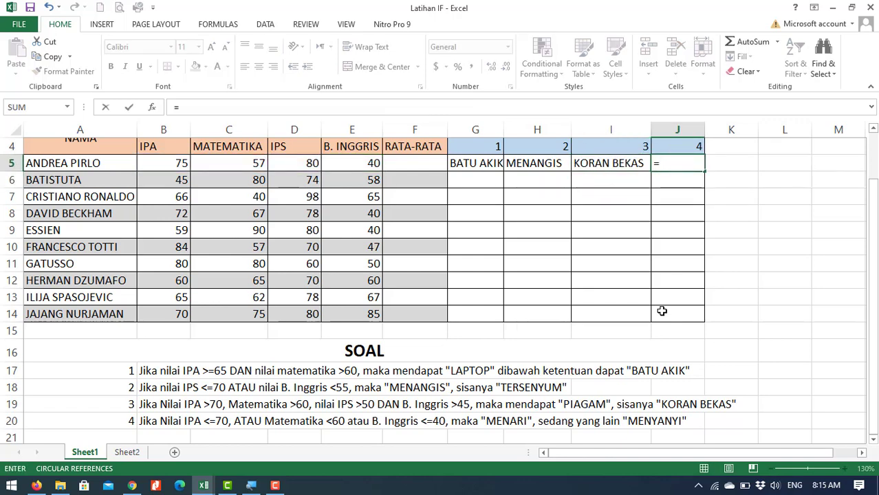
{"action": "type", "text": "IF("}
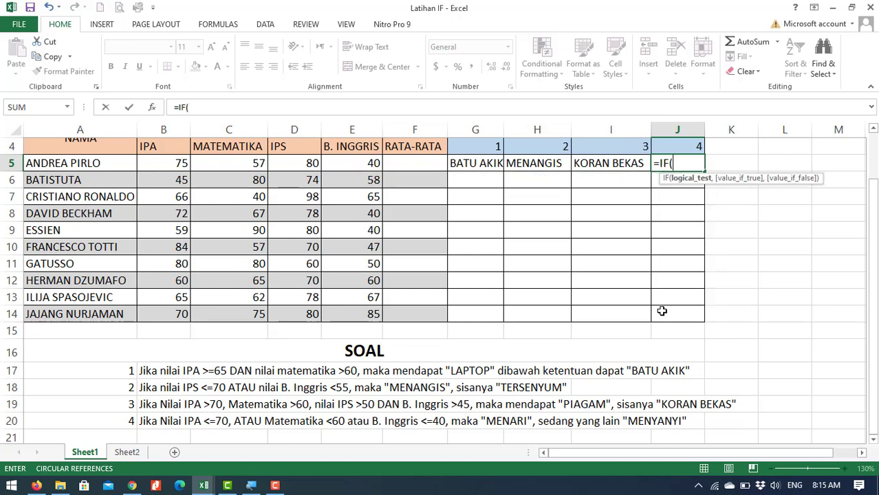
{"action": "type", "text": "OR("}
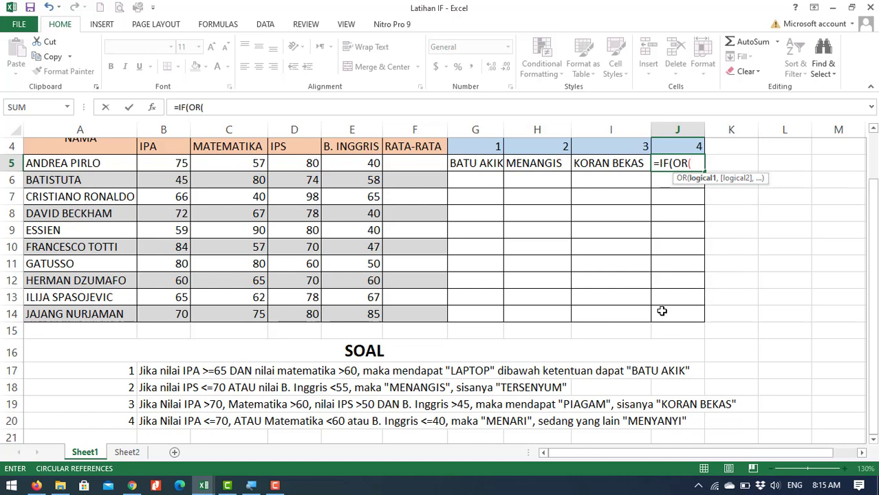
Step: Add the first OR condition to the J5 formula, testing that the IPA score in B5 is <=70
{"action": "key", "text": "Left"}
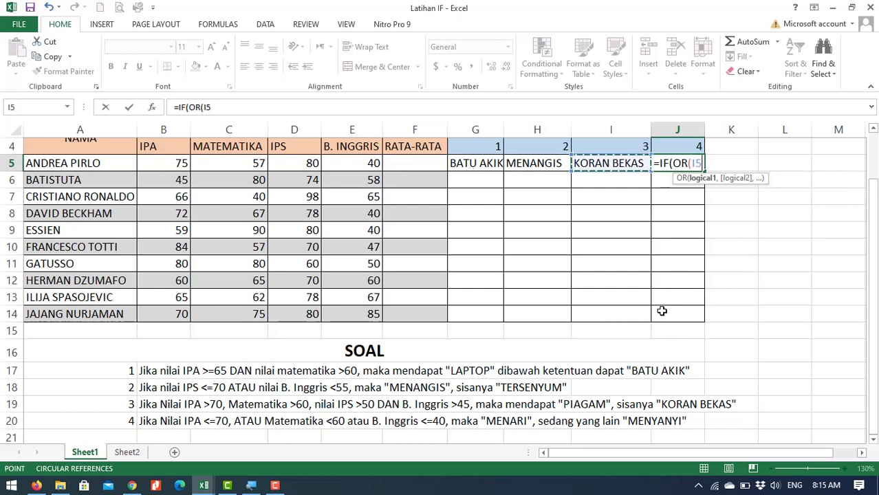
{"action": "key", "text": "Left"}
{"action": "key", "text": "Left"}
{"action": "key", "text": "Left"}
{"action": "key", "text": "Left"}
{"action": "key", "text": "Left"}
{"action": "key", "text": "Left"}
{"action": "key", "text": "Left"}
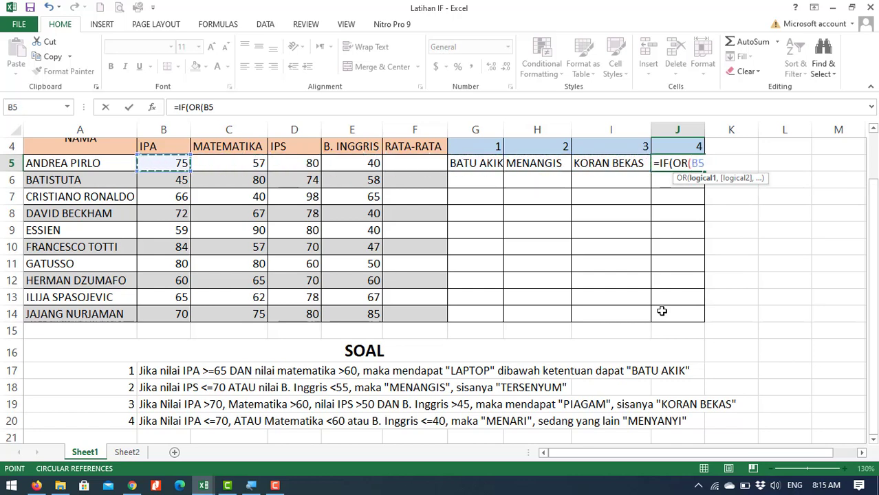
{"action": "type", "text": "<=70"}
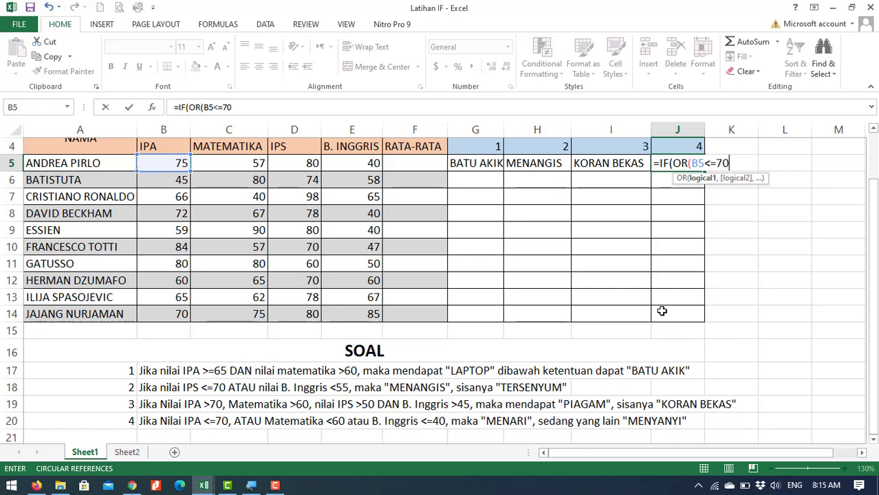
Step: Add the second OR condition to the J5 formula, testing that the MATEMATIKA score in C5 is <60
{"action": "type", "text": ","}
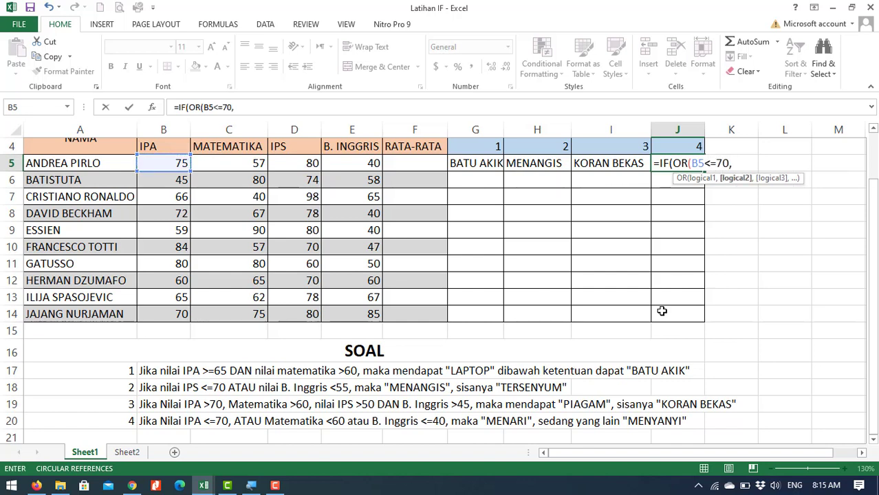
{"action": "key", "text": "Left"}
{"action": "key", "text": "Left"}
{"action": "key", "text": "Left"}
{"action": "key", "text": "Left"}
{"action": "key", "text": "Left"}
{"action": "key", "text": "Left"}
{"action": "key", "text": "Left"}
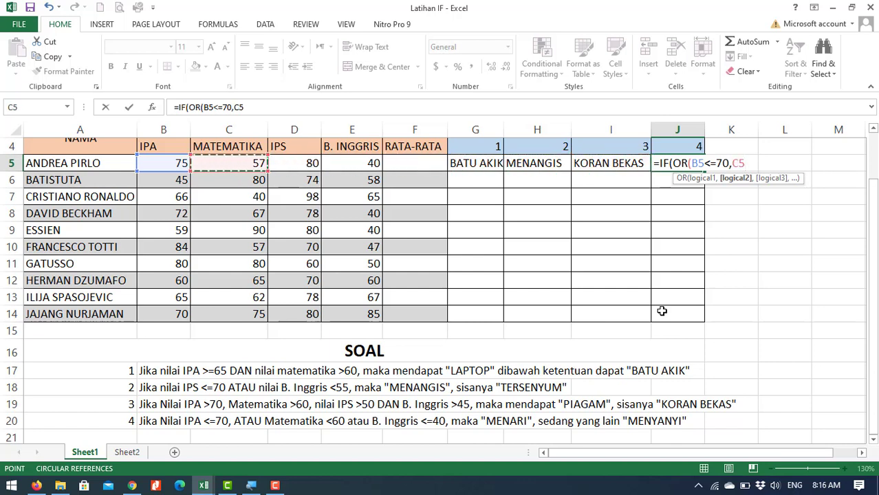
{"action": "type", "text": "<60"}
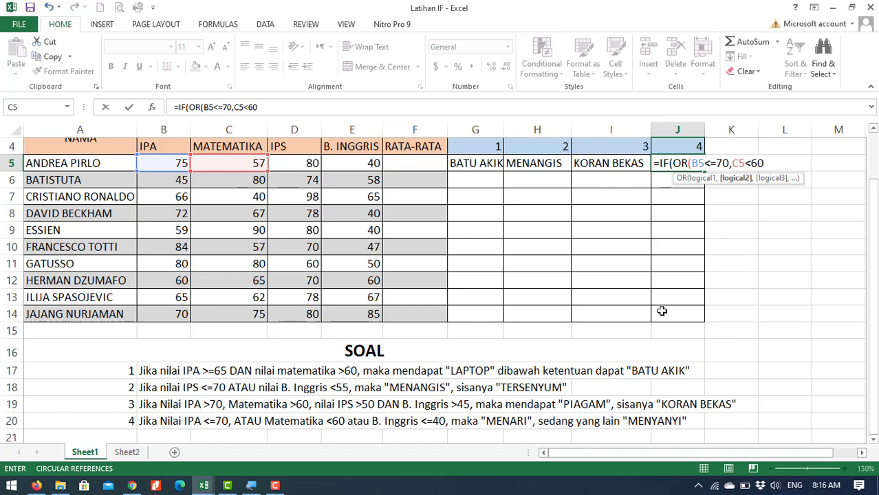
Step: Add the third OR condition to the J5 formula, testing that the B. INGGRIS score in E5 is <=40, and close the OR function
{"action": "type", "text": ","}
{"action": "key", "text": "Left"}
{"action": "key", "text": "Left"}
{"action": "key", "text": "Left"}
{"action": "key", "text": "Left"}
{"action": "key", "text": "Left"}
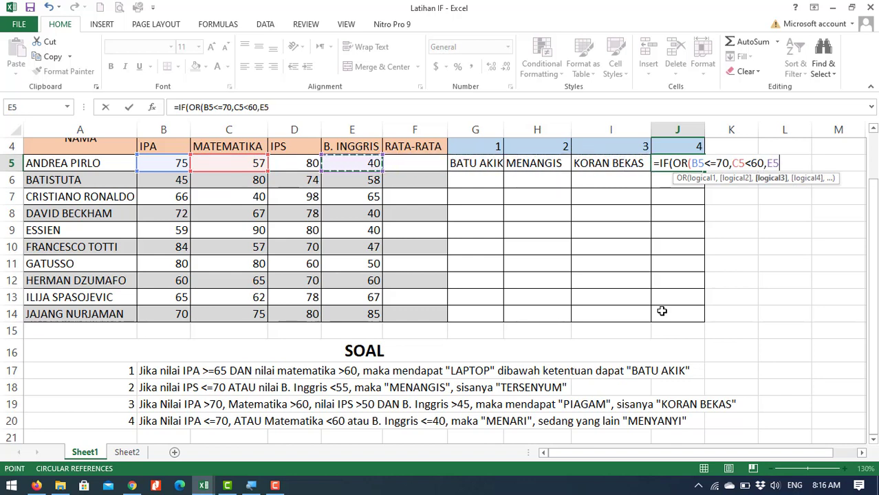
{"action": "type", "text": "<="}
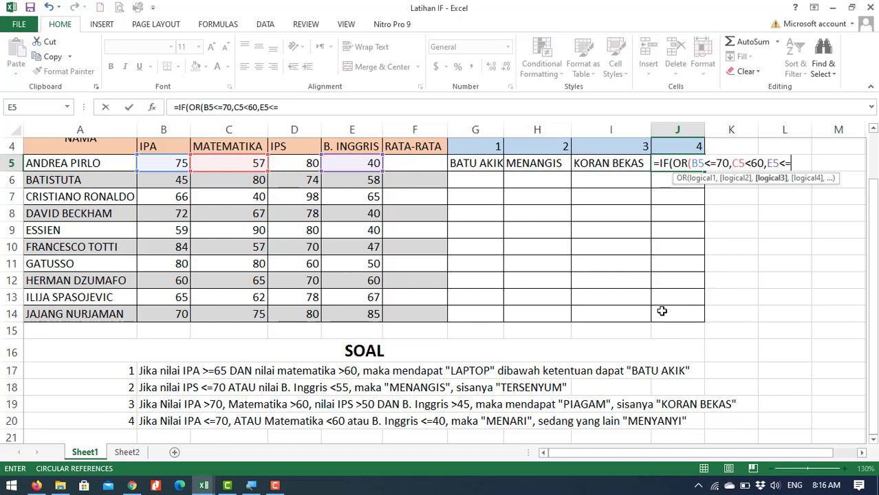
{"action": "type", "text": "40),\""}
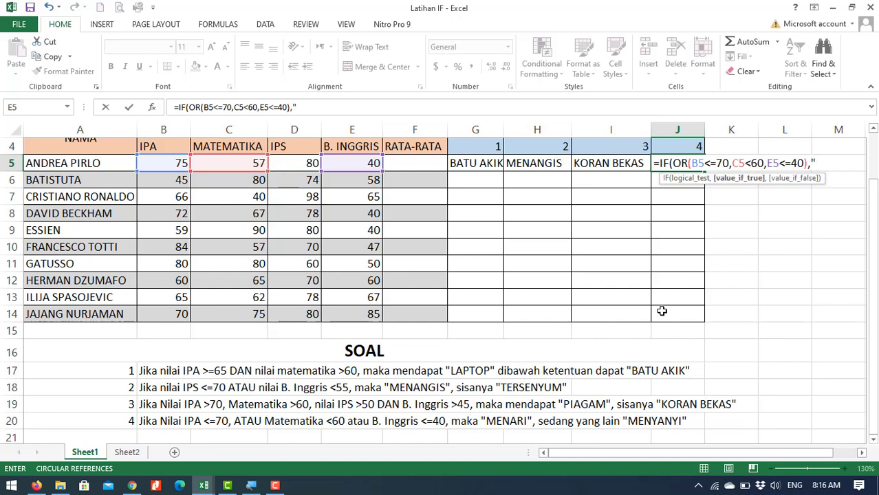
Step: Complete the J5 formula so it returns "MENARI" when true and "MENYANYI" when false
{"action": "type", "text": "MENARI"}
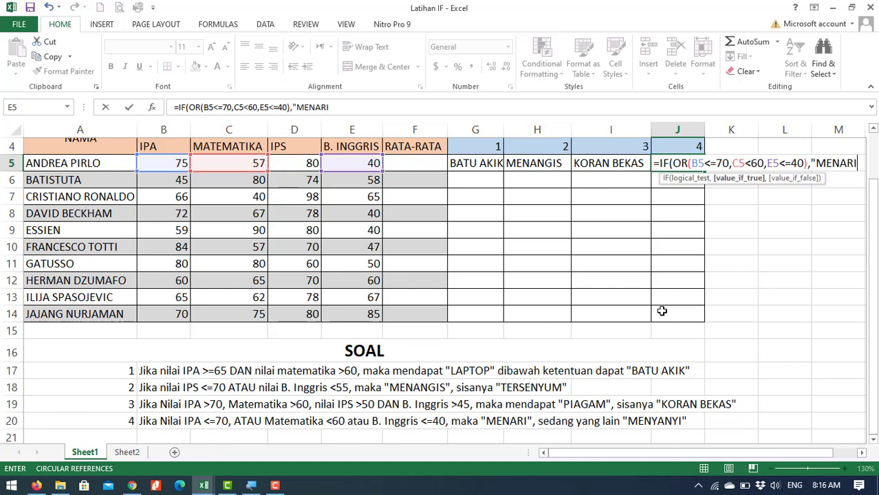
{"action": "type", "text": "\","}
{"action": "type", "text": "\"M"}
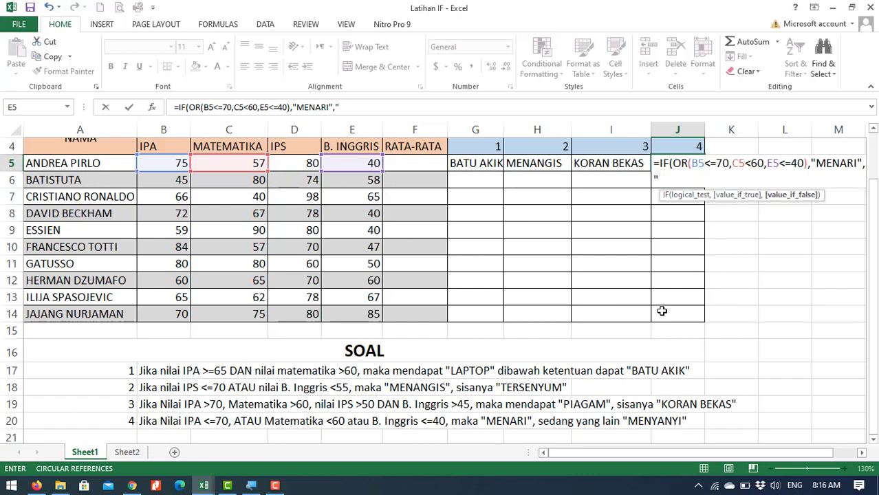
{"action": "type", "text": "ENYANYU"}
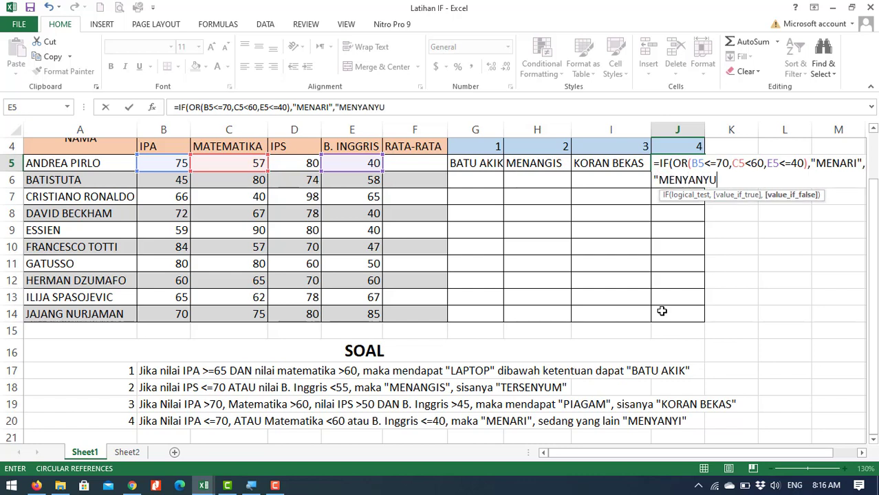
{"action": "key", "text": "BackSpace"}
{"action": "type", "text": "I\")"}
{"action": "key", "text": "Return"}
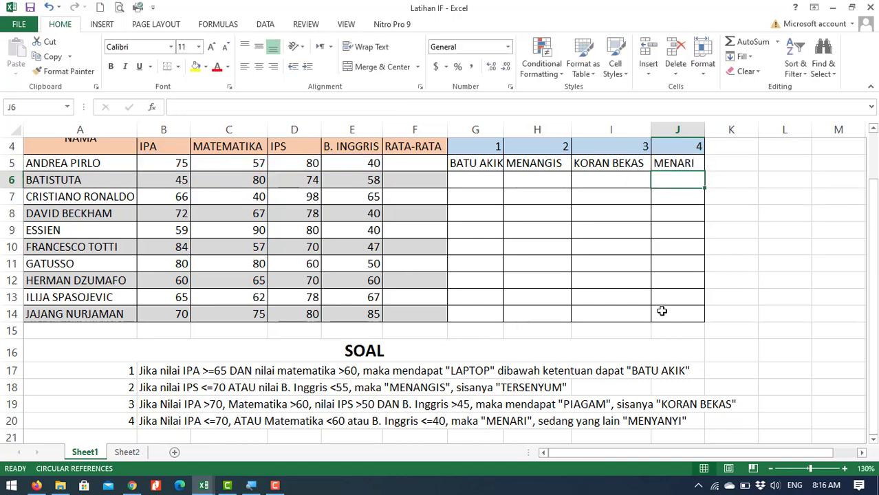
Step: Fill the four formulas in G5:J5 down through row 14 for all the remaining names
{"action": "key", "text": "Up"}
{"action": "key", "text": "Left"}
{"action": "key", "text": "Left"}
{"action": "key", "text": "Left"}
{"action": "key", "text": "shift+Right"}
{"action": "key", "text": "shift+Right"}
{"action": "key", "text": "shift+Right"}
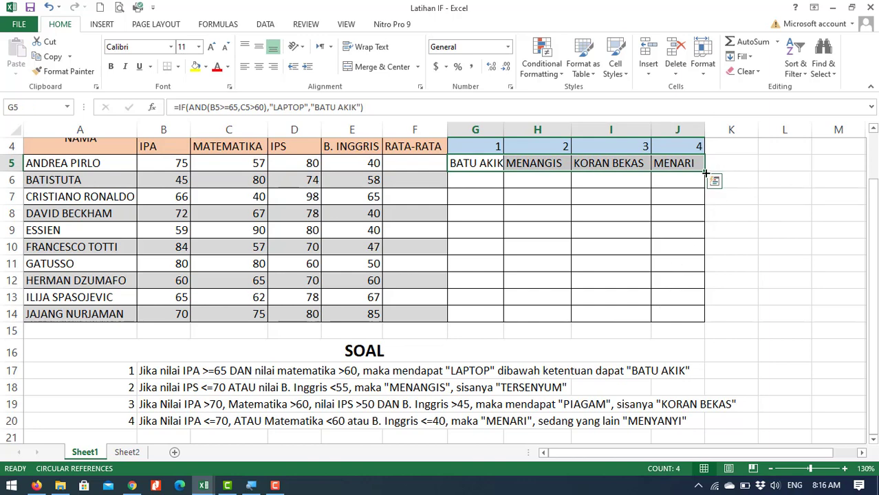
{"action": "double_click", "coordinate": [704, 172]}
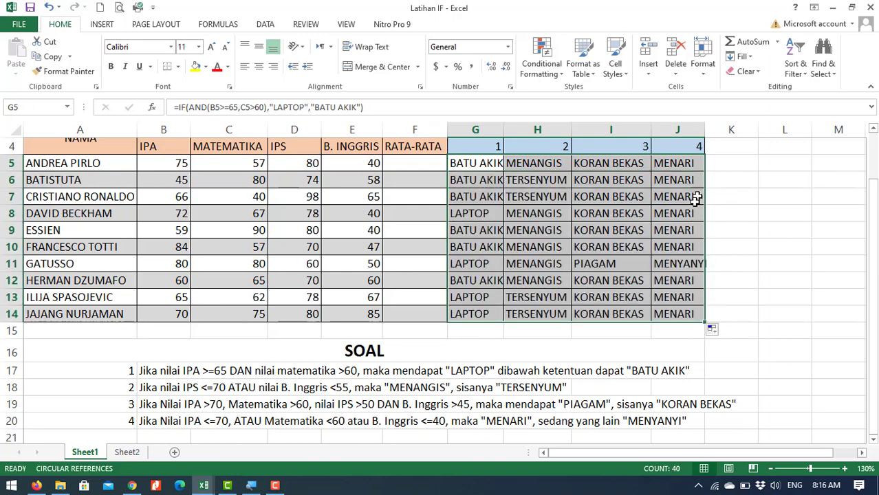